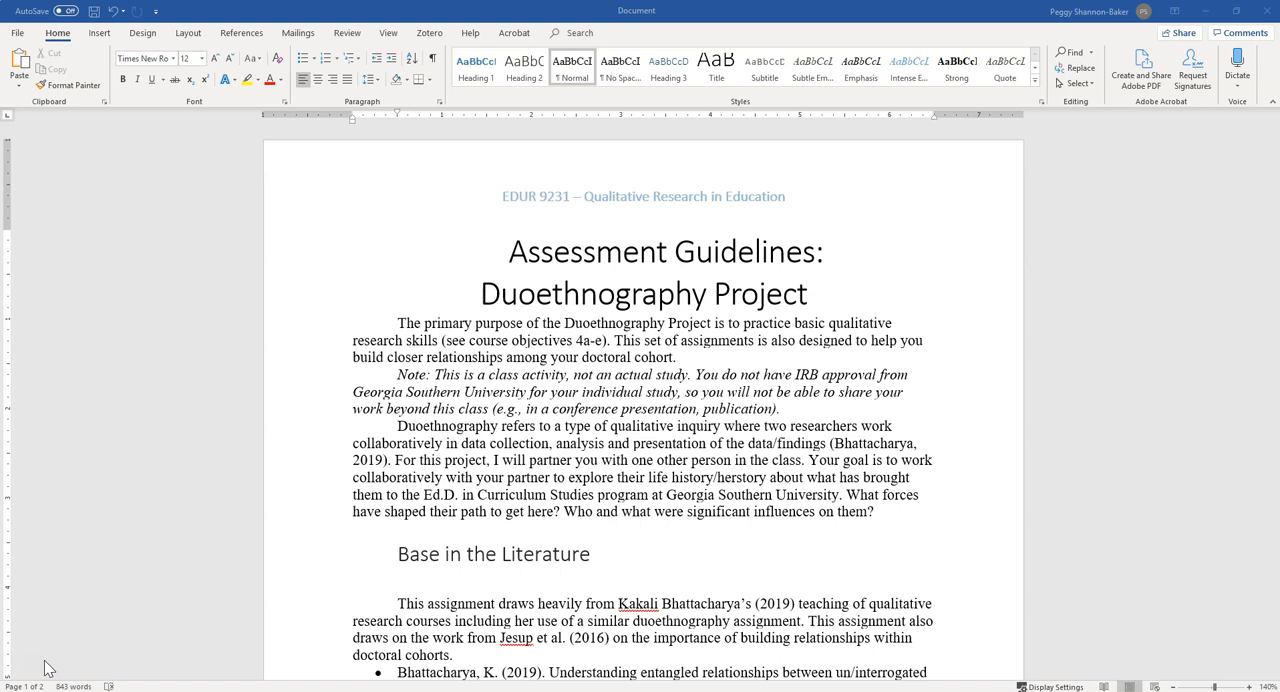
Look through the assessment guidelines document, examining its title, section headings, body paragraphs and bulleted items
scroll(587, 512, down, 9)
scroll(586, 512, down, 9)
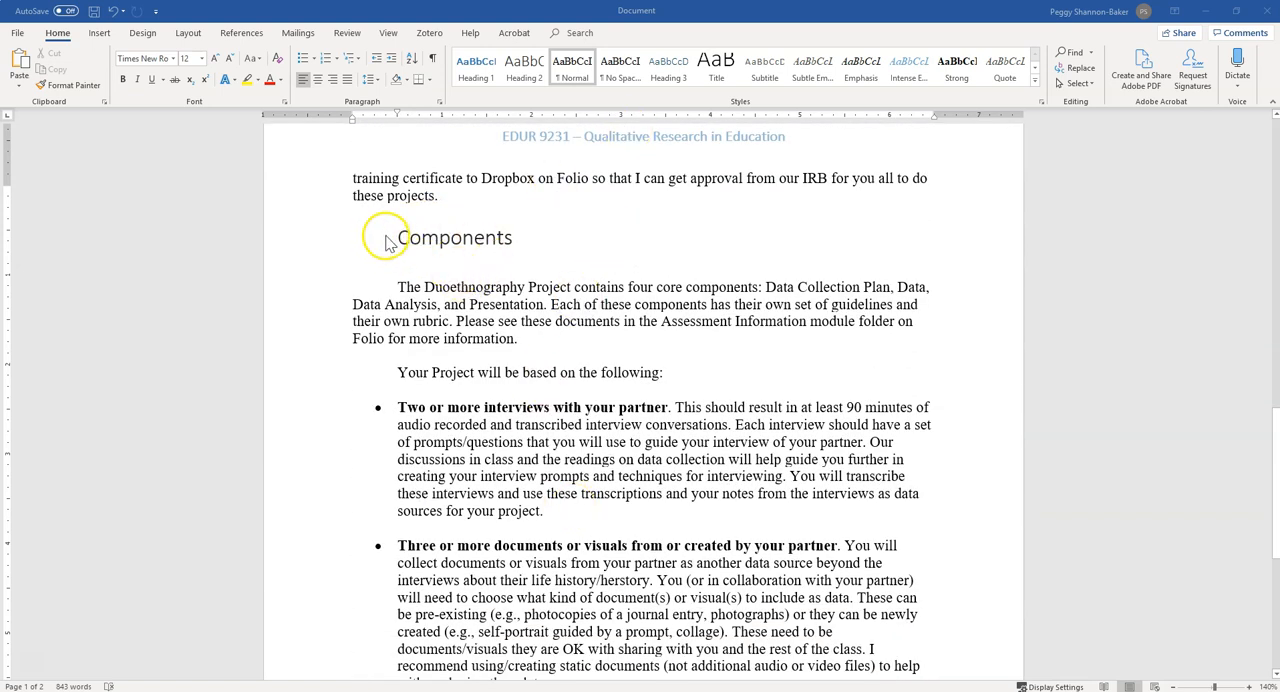
scroll(519, 359, down, 2)
scroll(533, 503, down, 1)
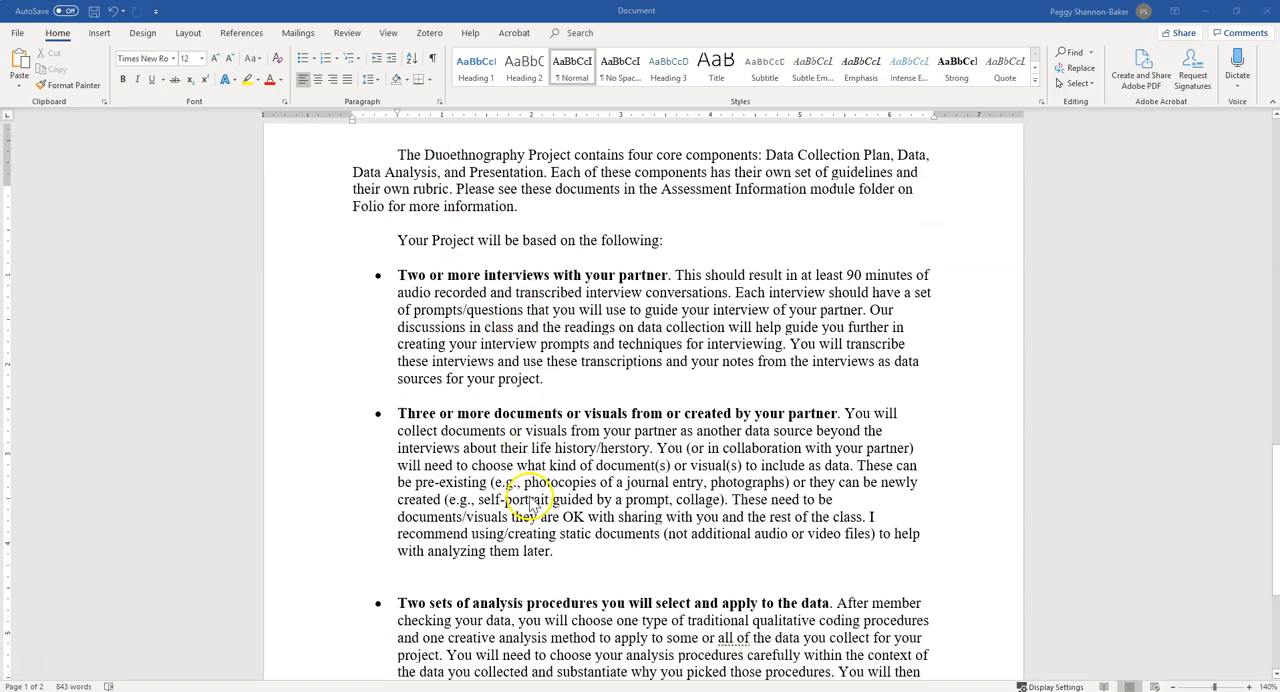
scroll(531, 505, down, 5)
scroll(514, 515, up, 14)
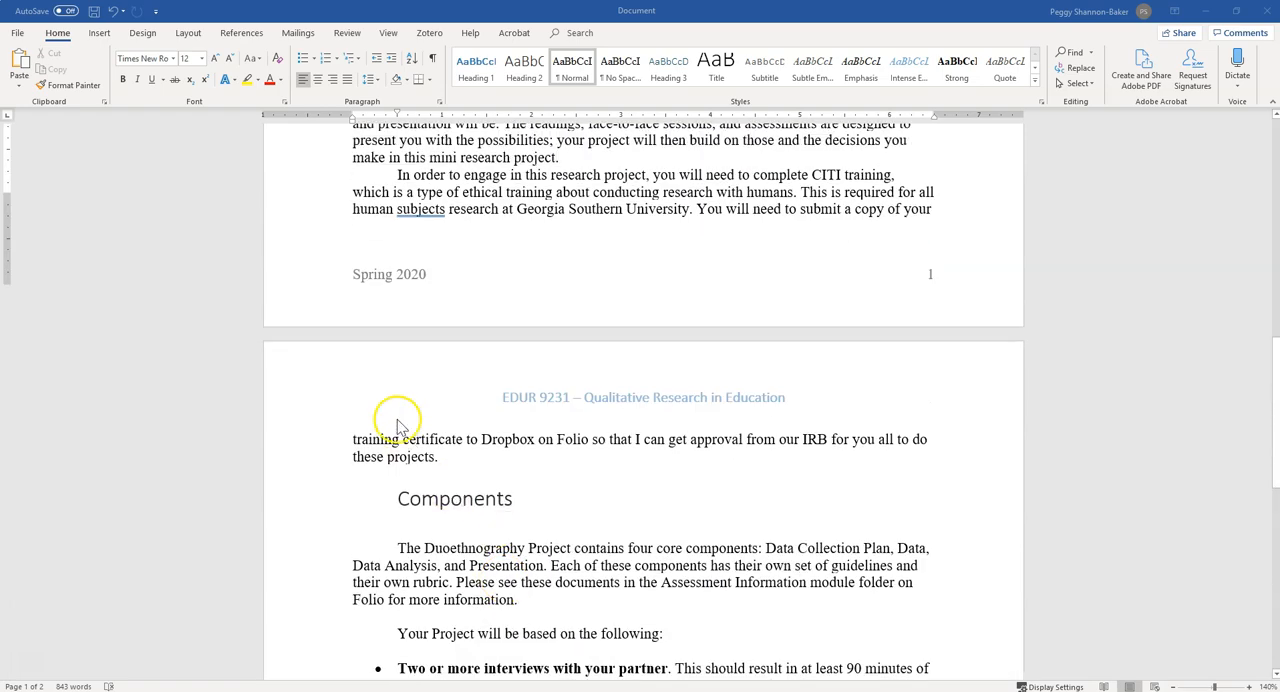
scroll(543, 430, up, 9)
scroll(545, 450, up, 6)
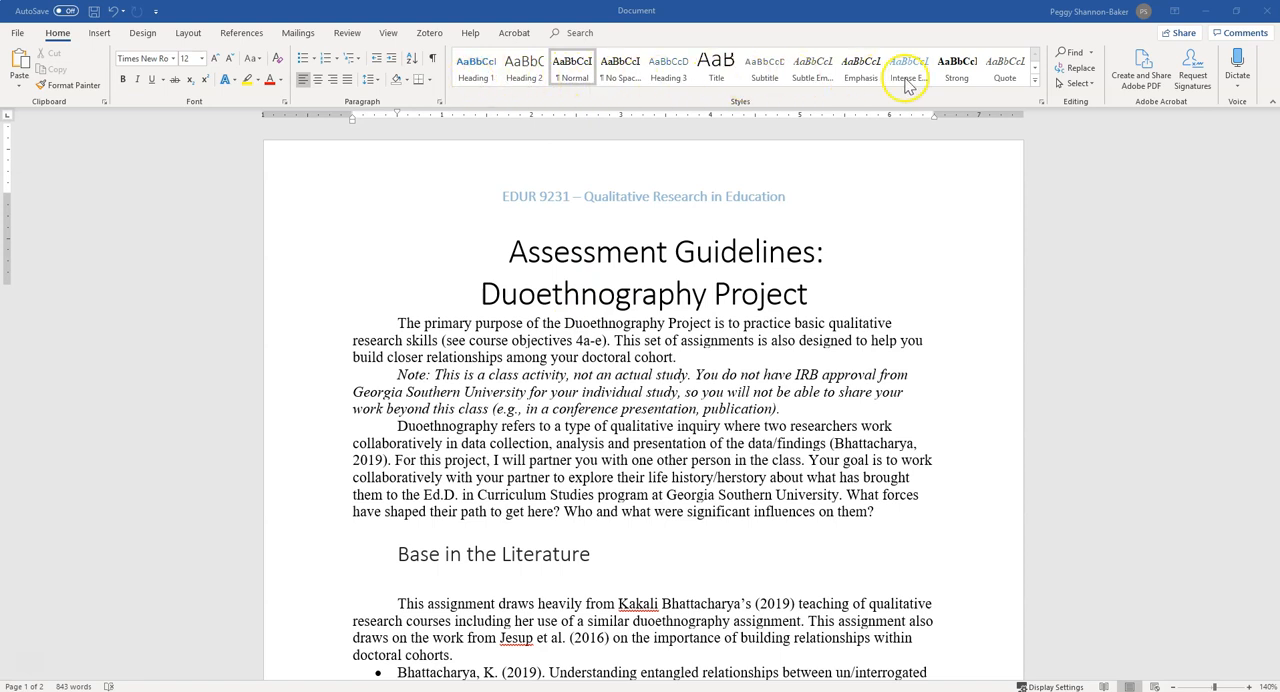
Browse the complete list of style names in Apply Styles without applying any of them
click(1037, 84)
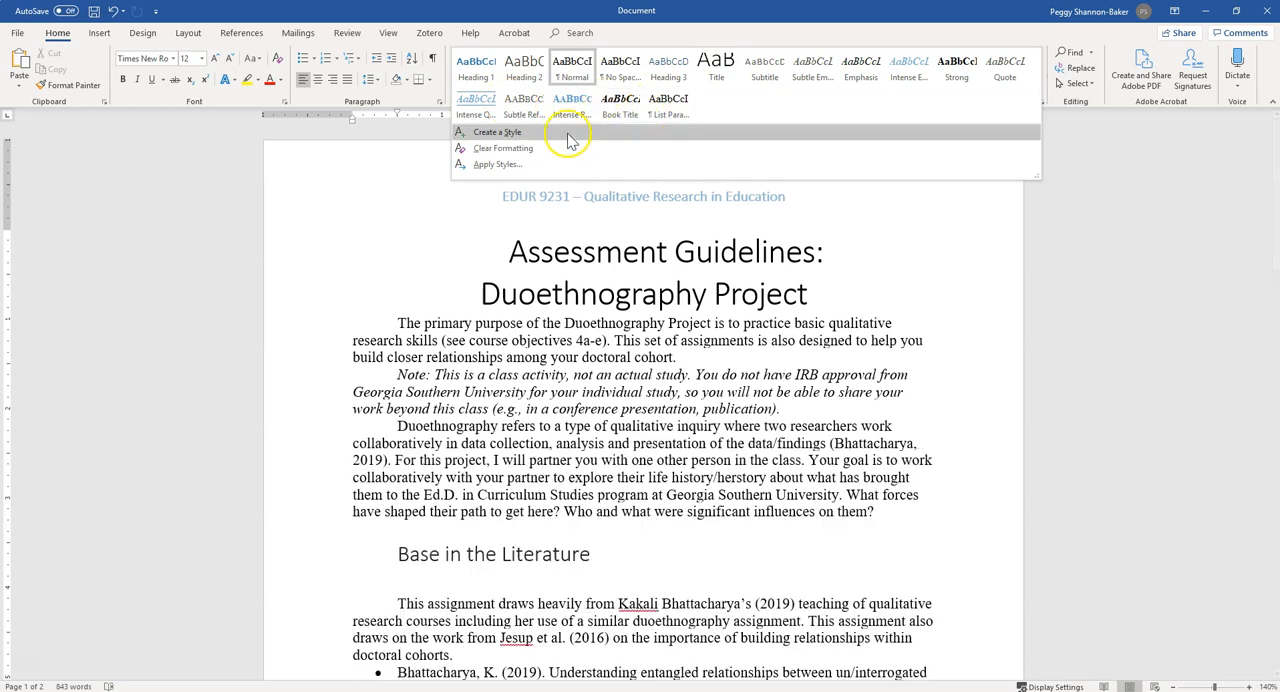
click(506, 168)
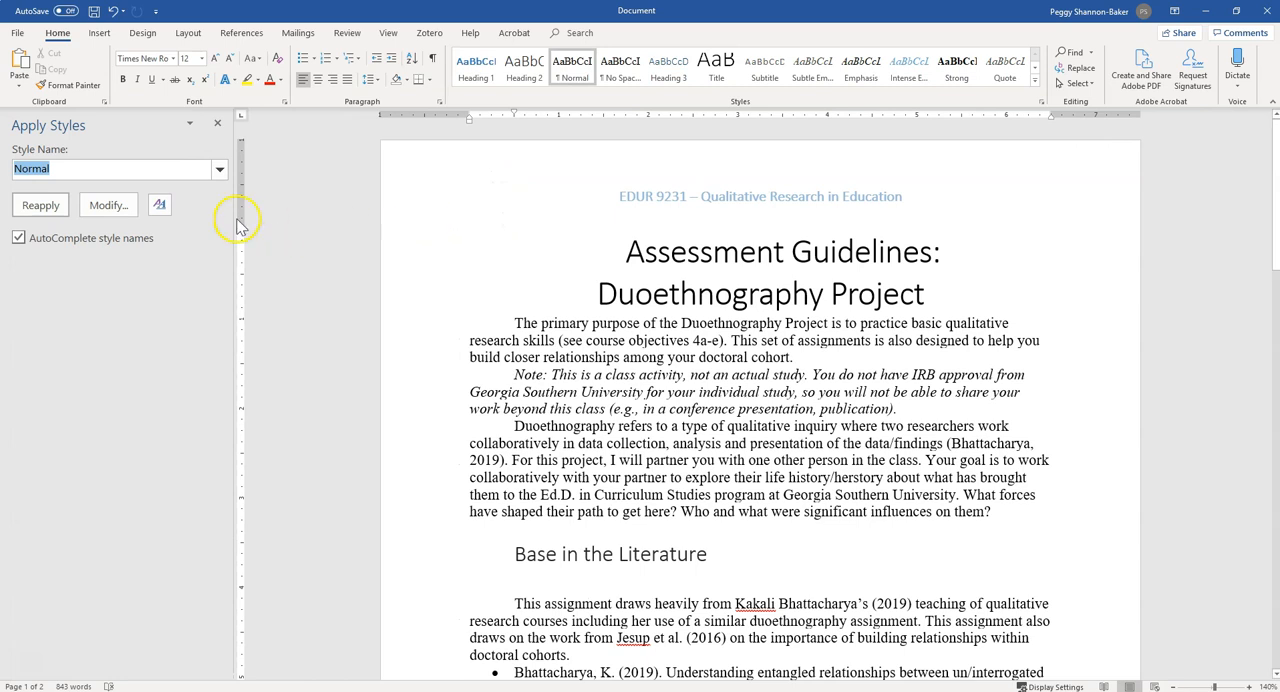
click(220, 170)
scroll(100, 238, down, 10)
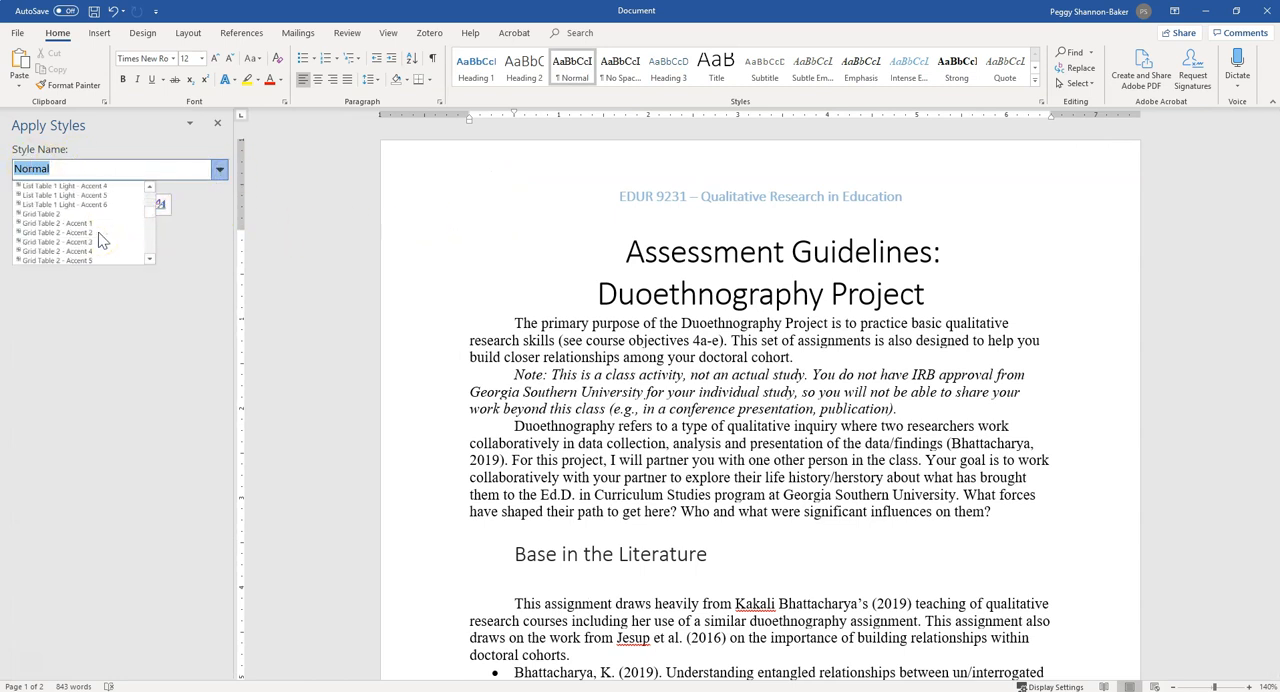
scroll(100, 238, down, 15)
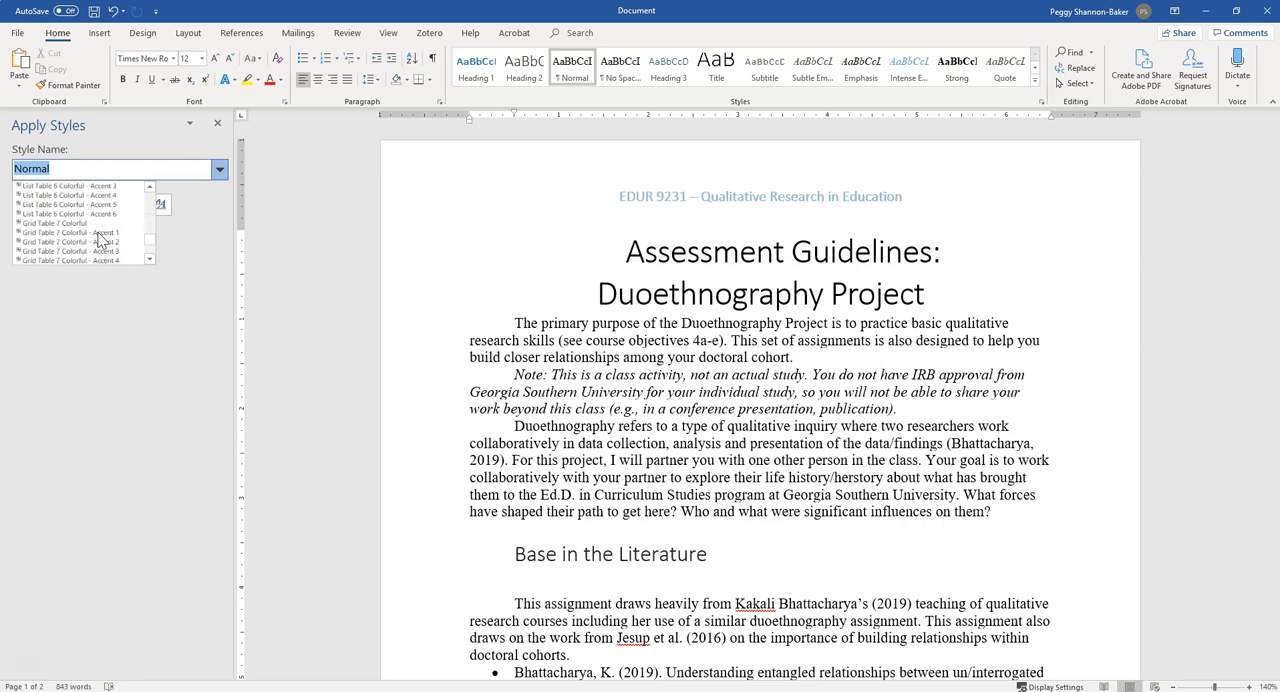
click(95, 330)
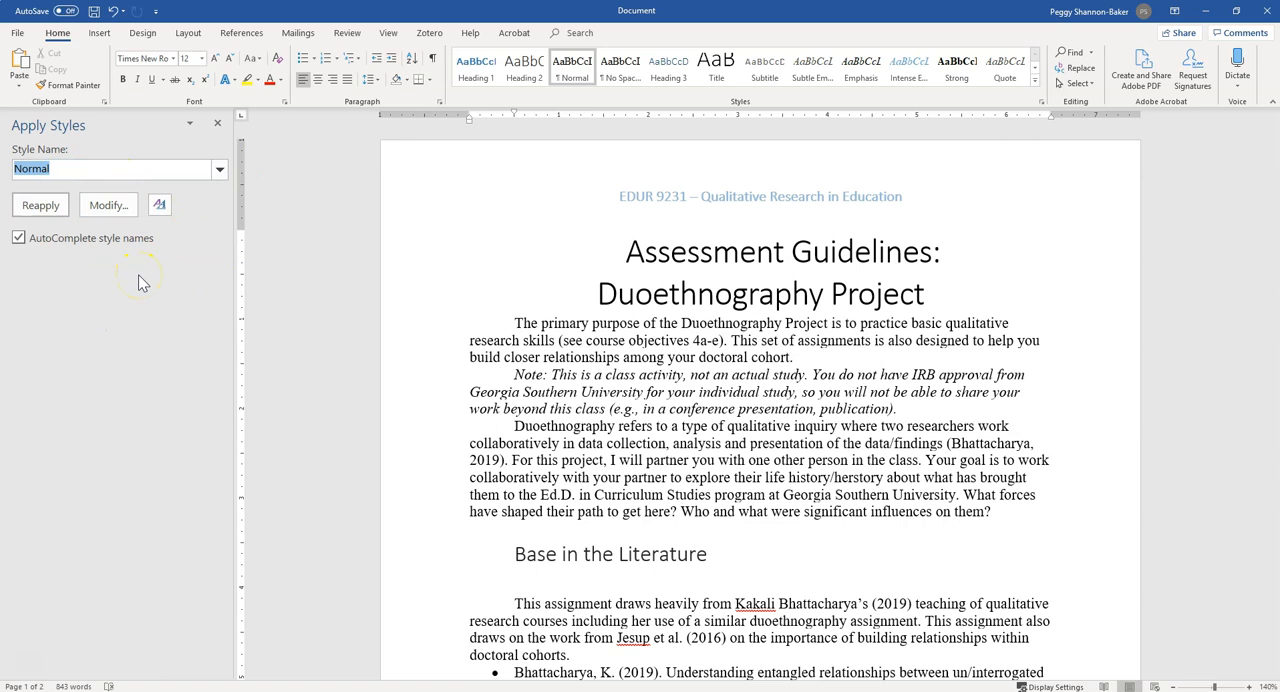
click(217, 123)
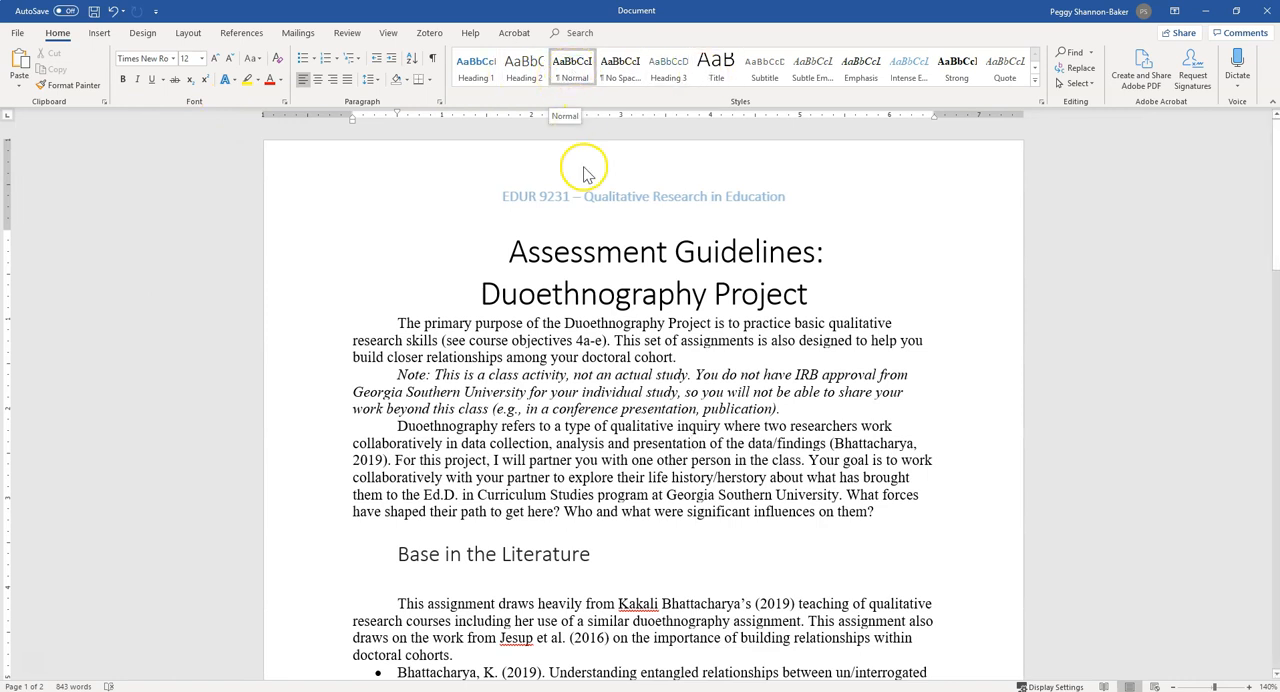
View the commands available for the Normal style
click(573, 72)
right_click(574, 76)
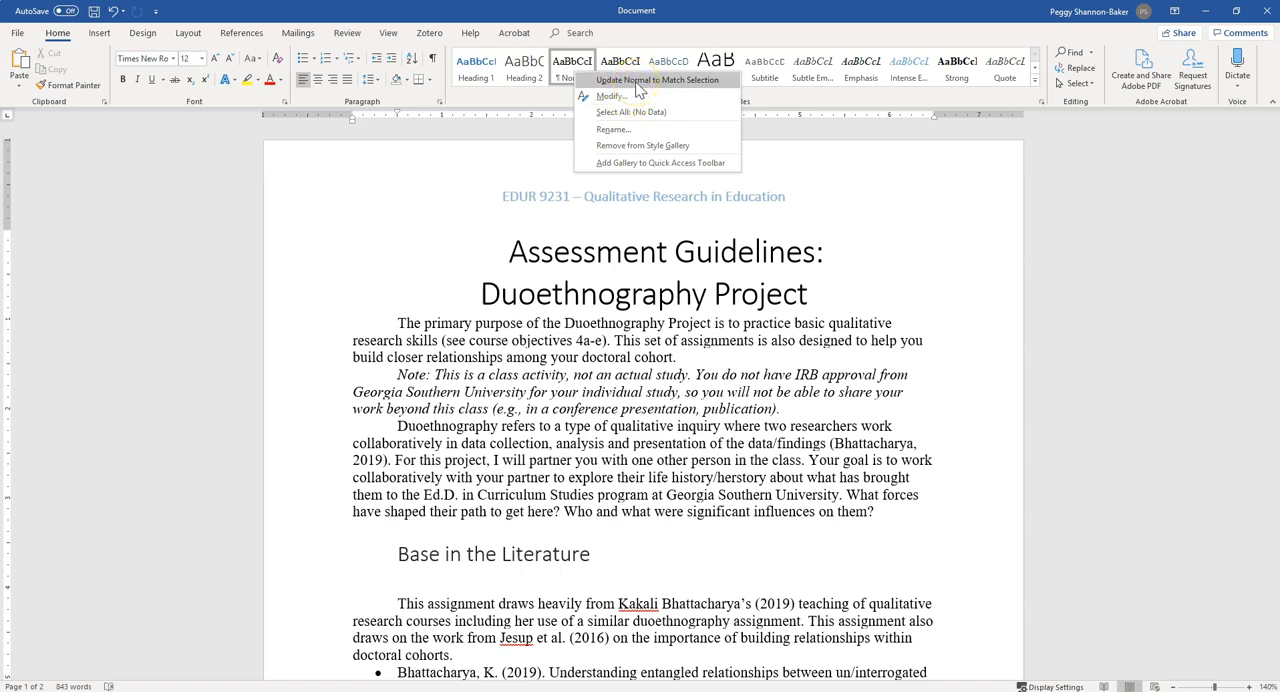
click(568, 413)
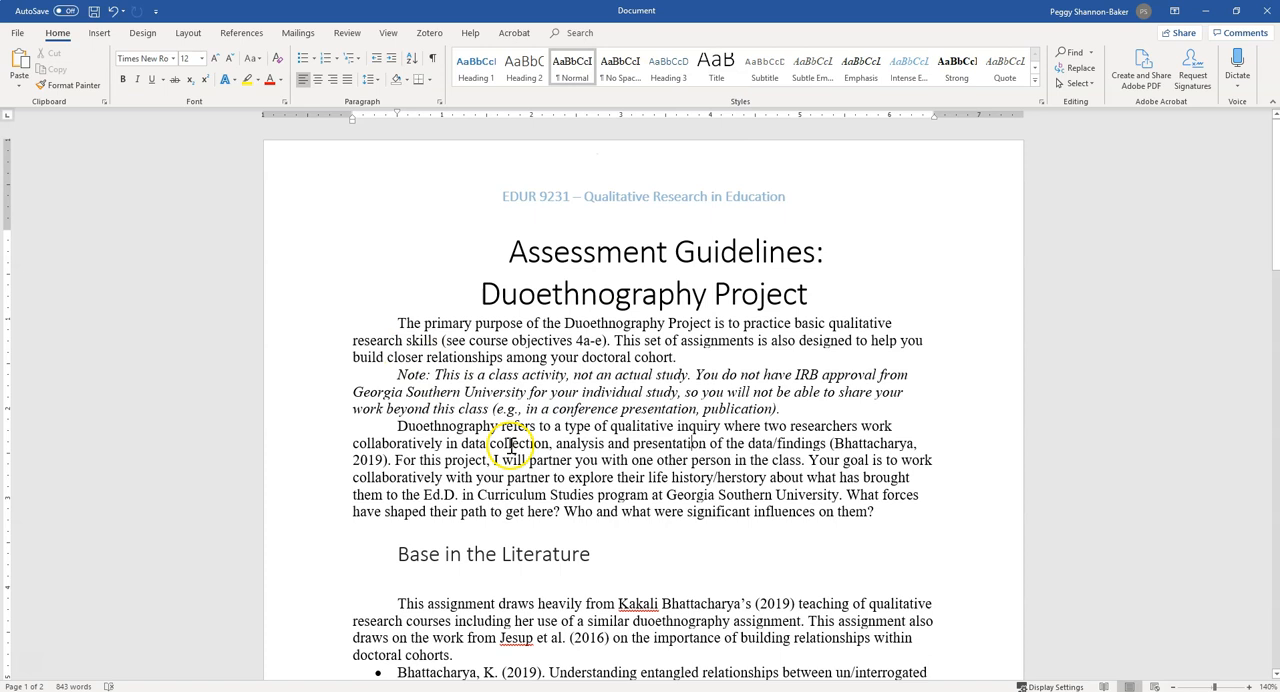
Double-space the three introductory body paragraphs and remove the italics from the Note paragraph
click(397, 324)
drag(397, 324, 903, 510)
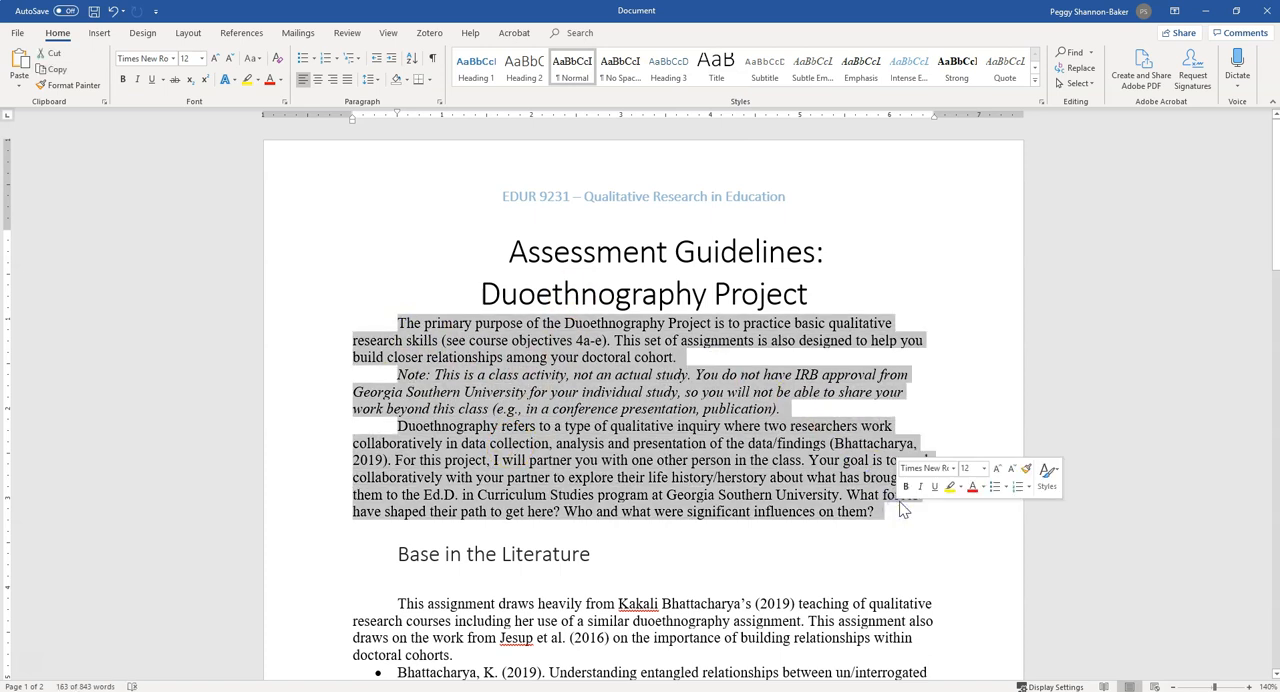
key(ctrl+2)
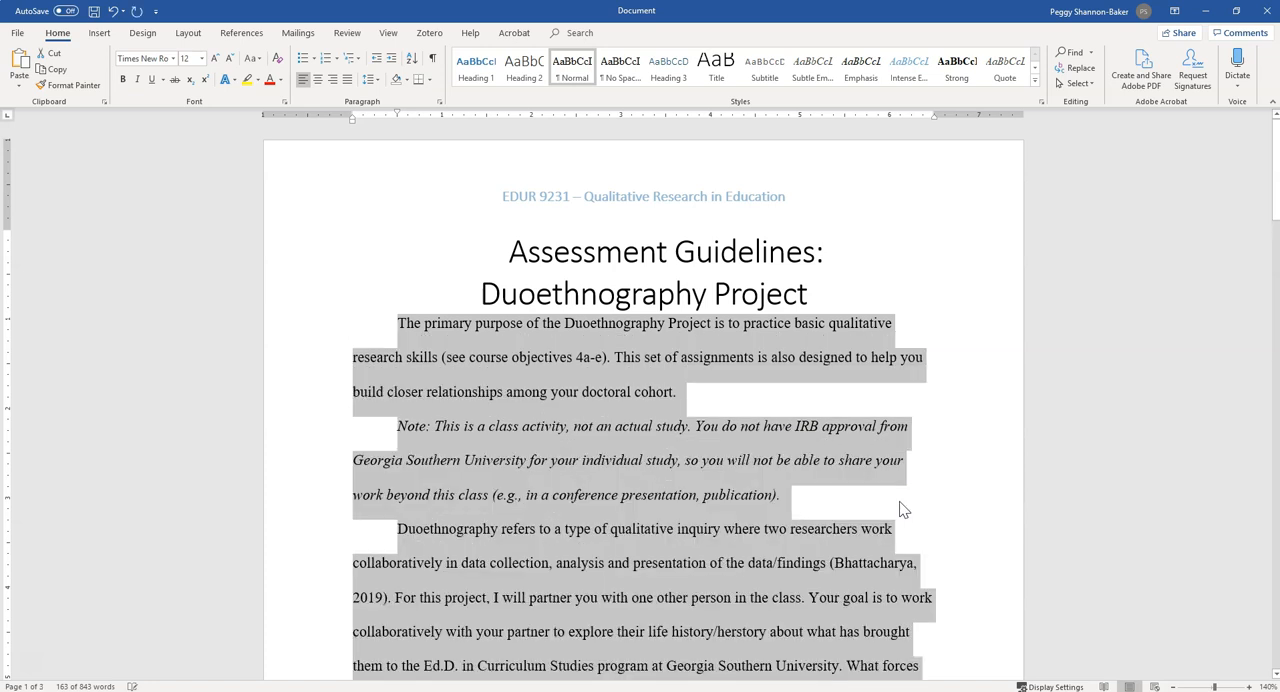
key(ctrl+i)
key(ctrl+i)
click(615, 470)
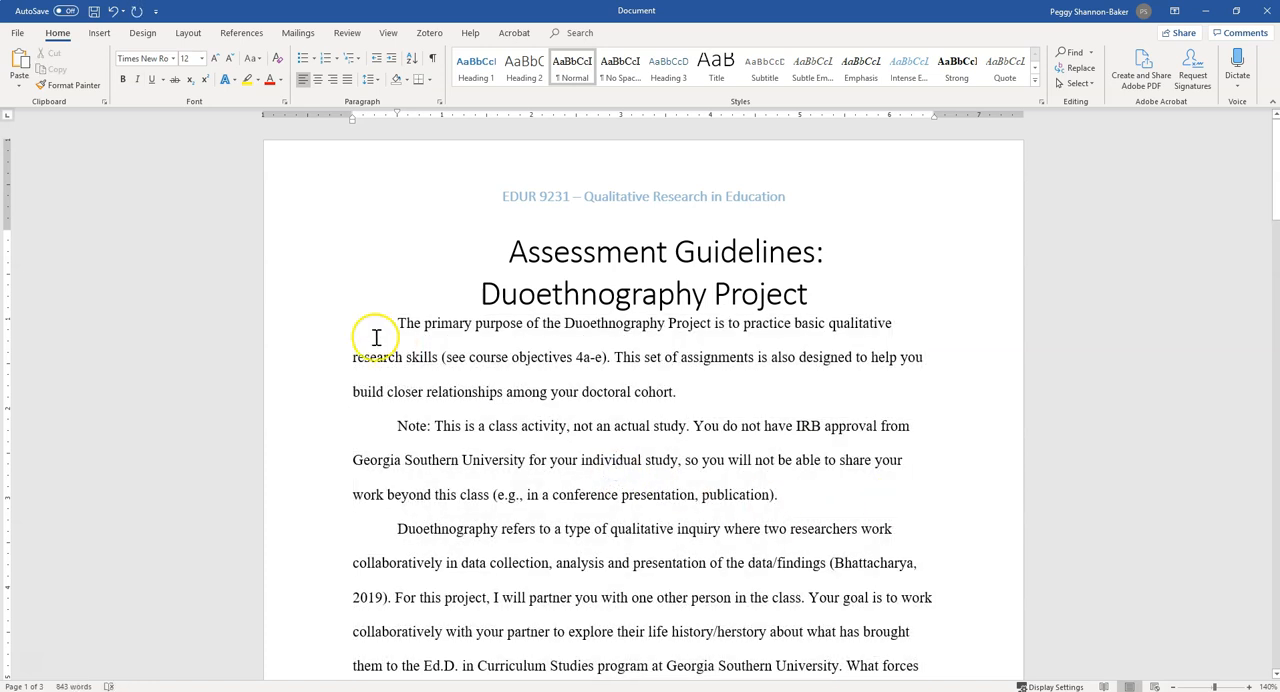
Update the Normal style to match the formatting of the three introductory paragraphs and check the result
drag(409, 326, 923, 609)
scroll(742, 412, down, 1)
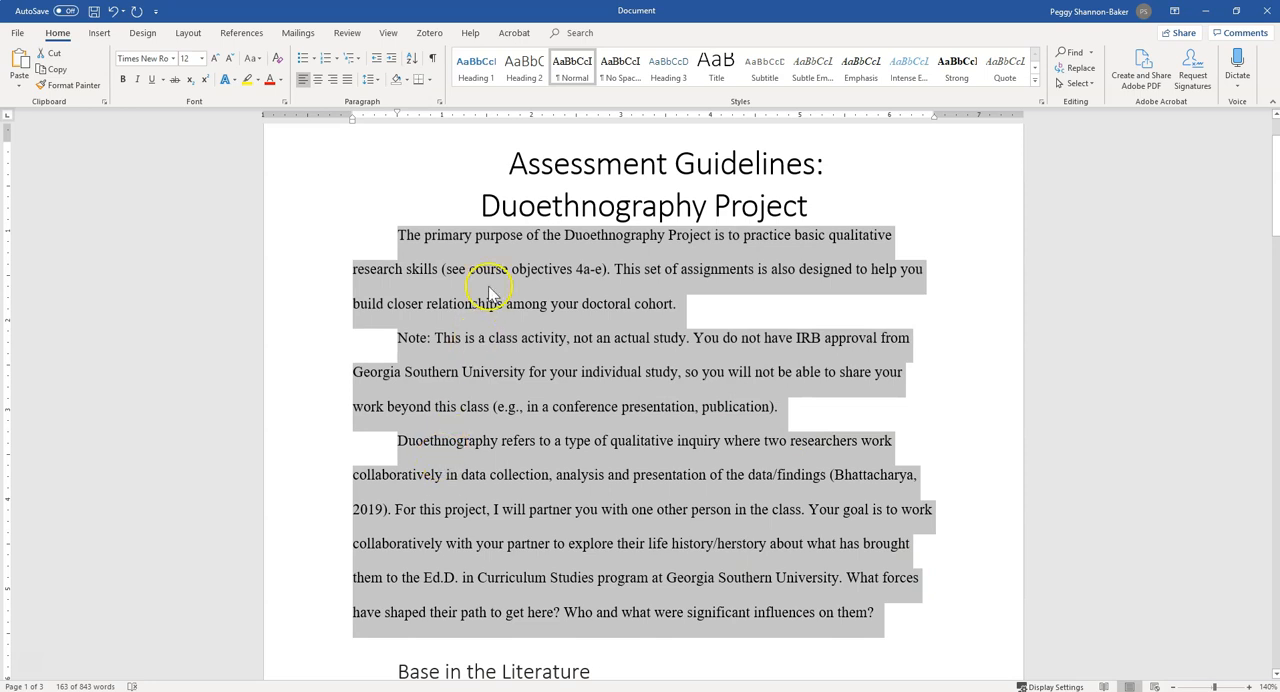
right_click(566, 80)
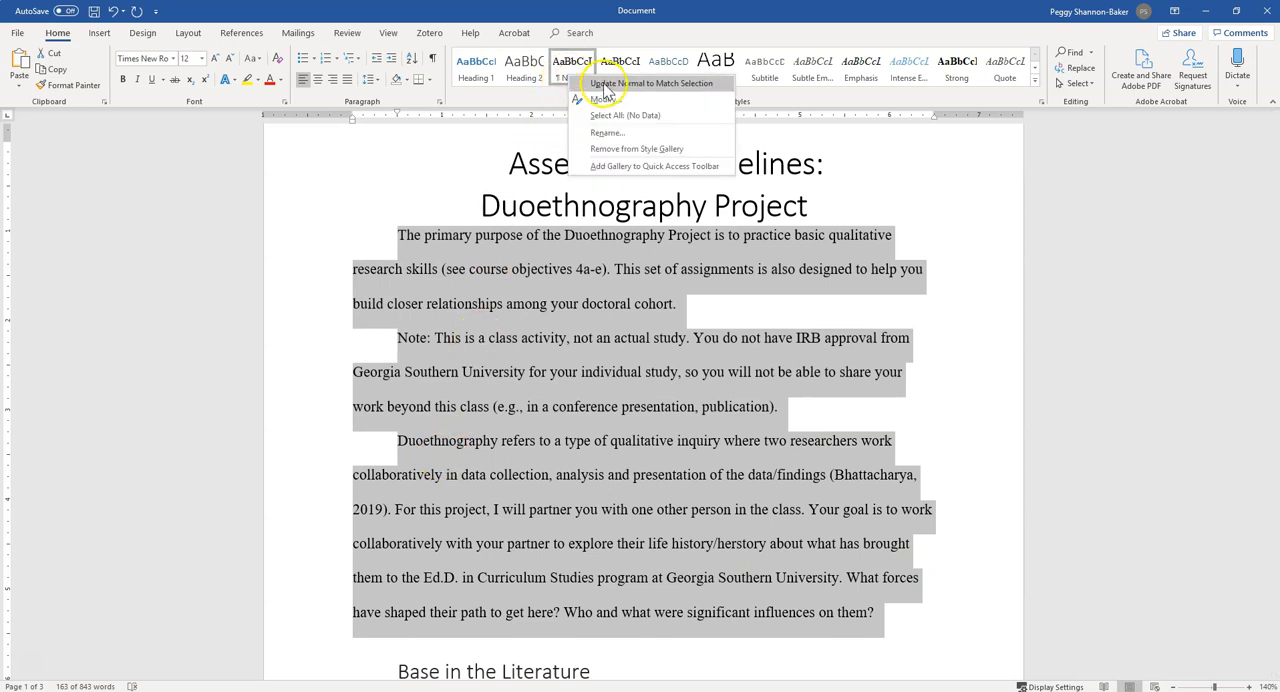
click(684, 84)
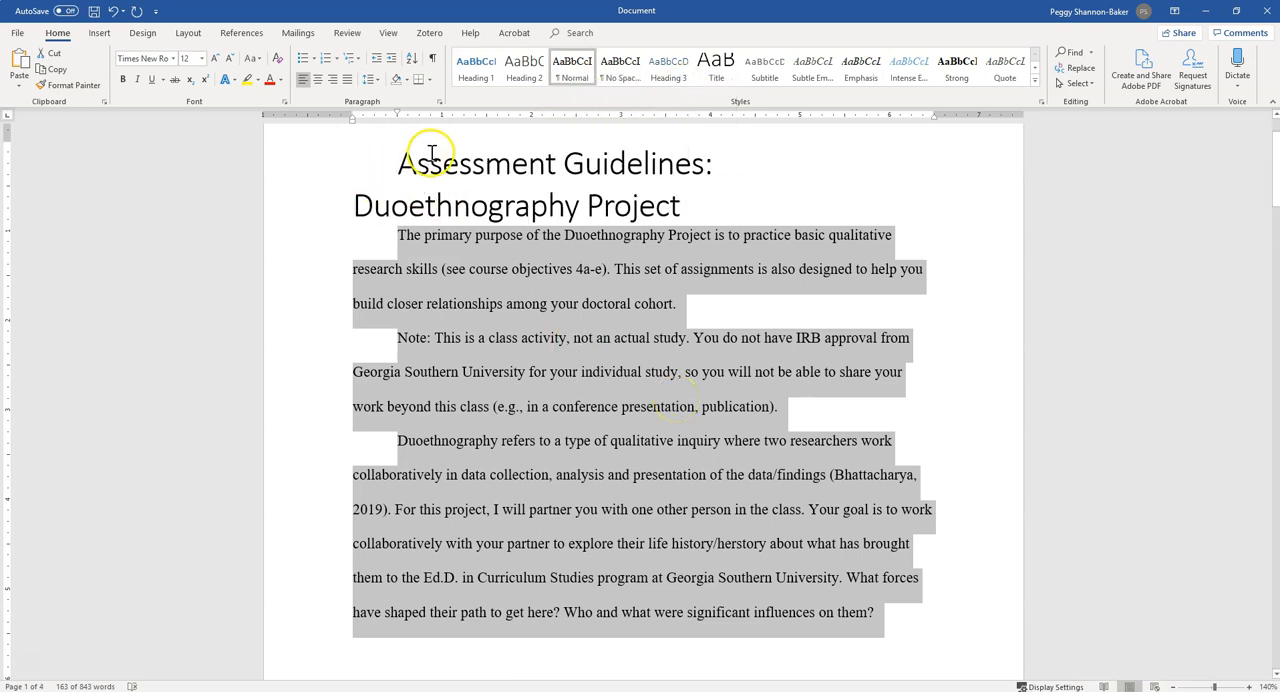
scroll(415, 440, down, 3)
scroll(410, 558, up, 4)
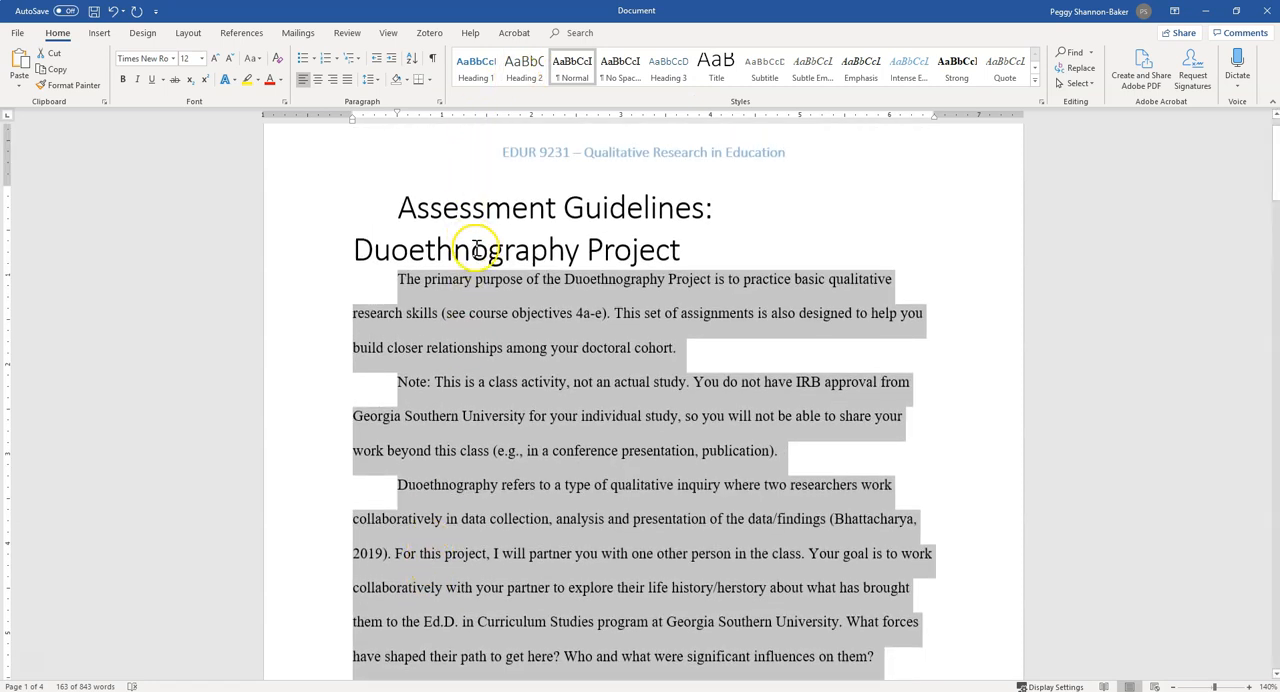
Undo the Normal style update together with the double spacing and italics changes to the introductory paragraphs
key(ctrl+z)
key(ctrl+z)
key(ctrl+z)
key(ctrl+z)
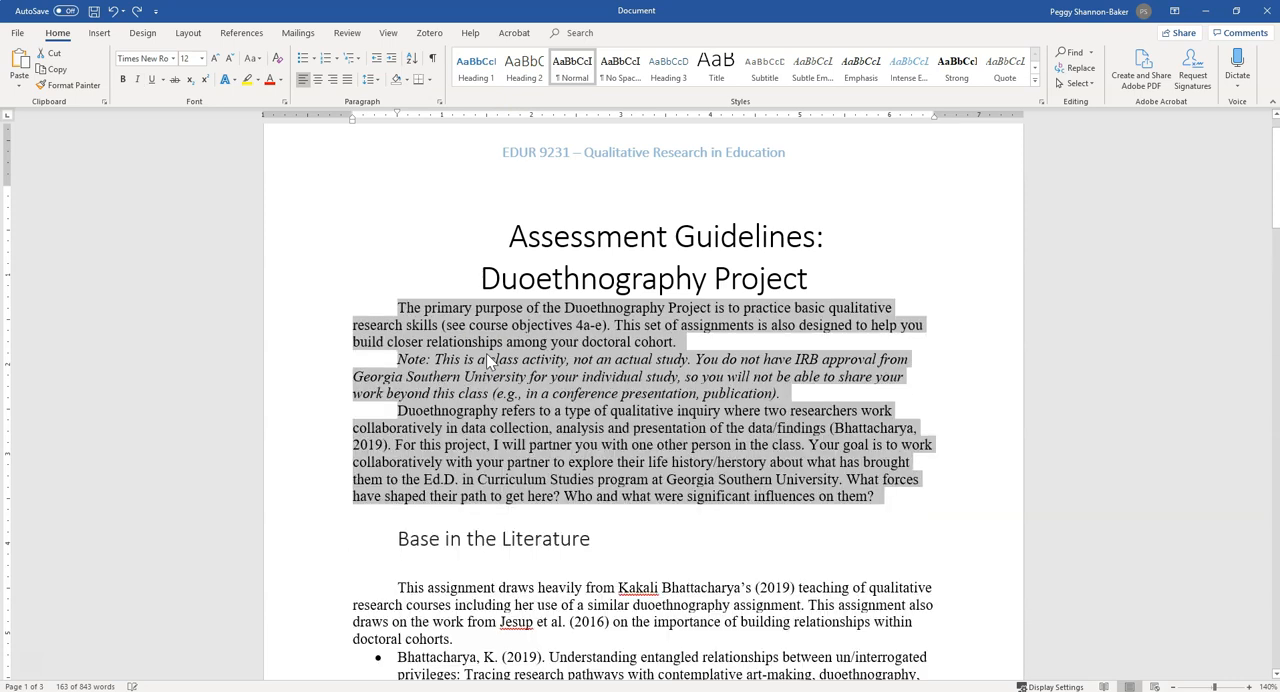
click(600, 393)
scroll(593, 397, up, 1)
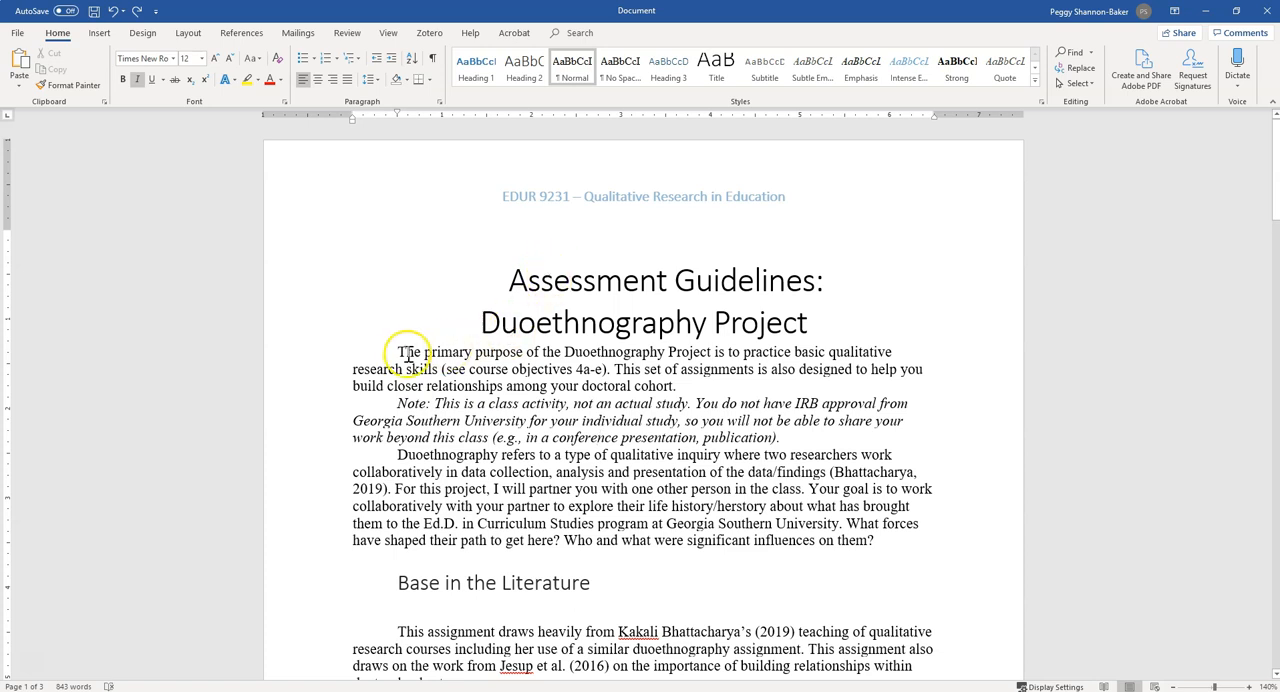
Modify the Normal style so that the following paragraph style is Normal and the line spacing is double
right_click(577, 76)
click(610, 96)
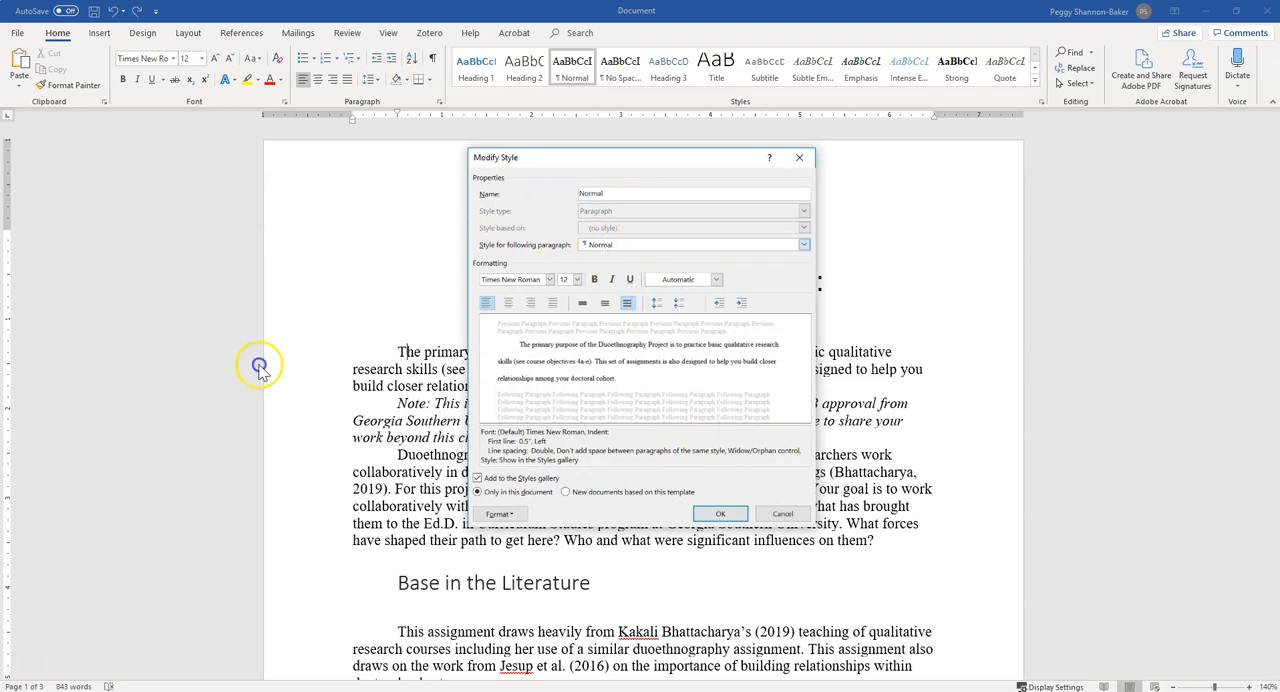
click(600, 247)
click(616, 258)
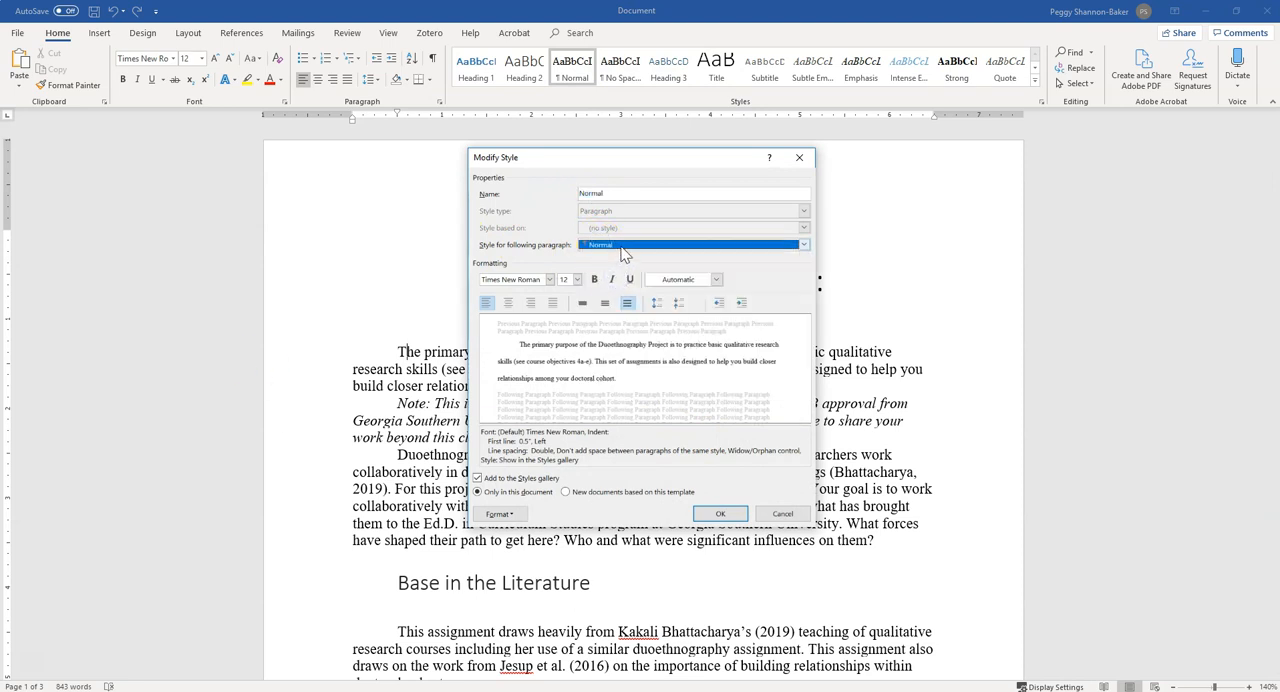
click(624, 252)
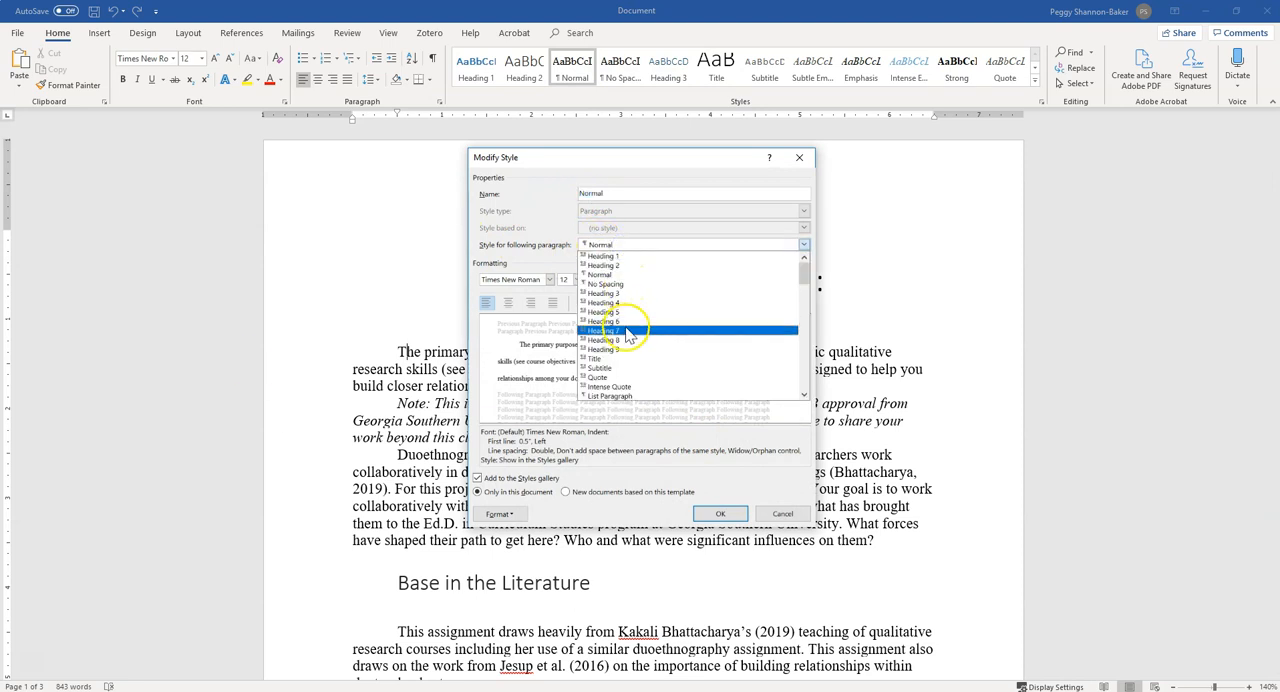
click(615, 276)
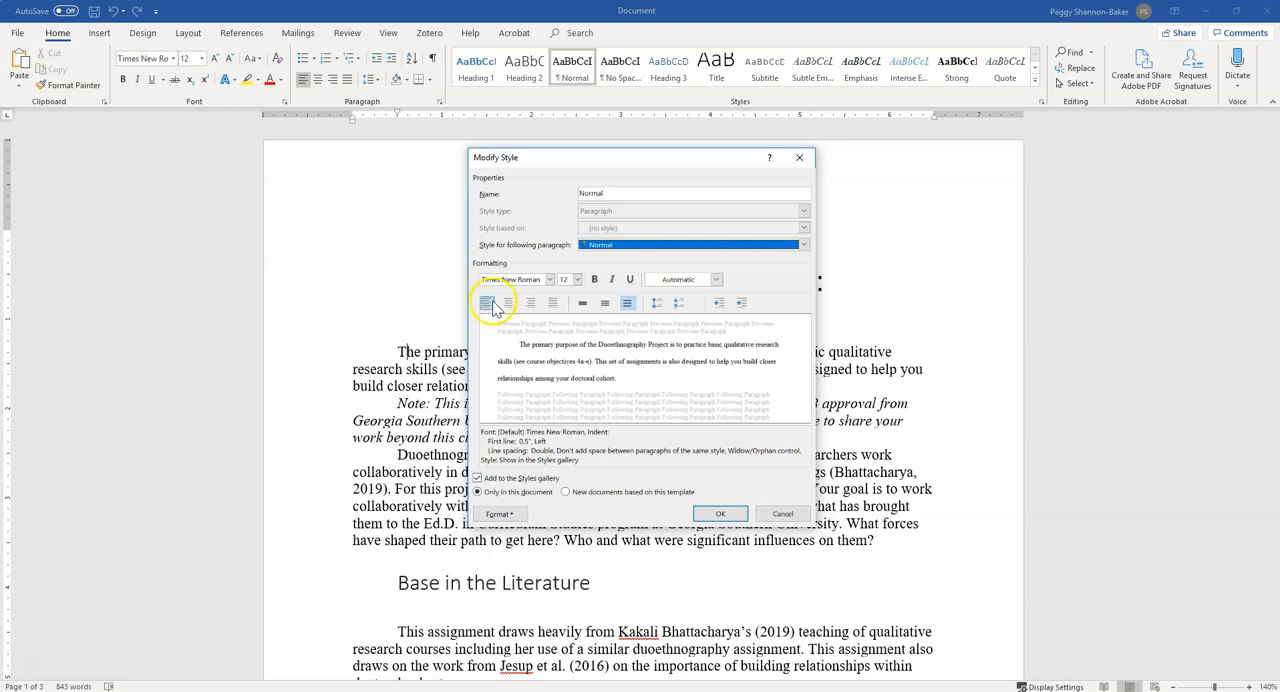
click(582, 306)
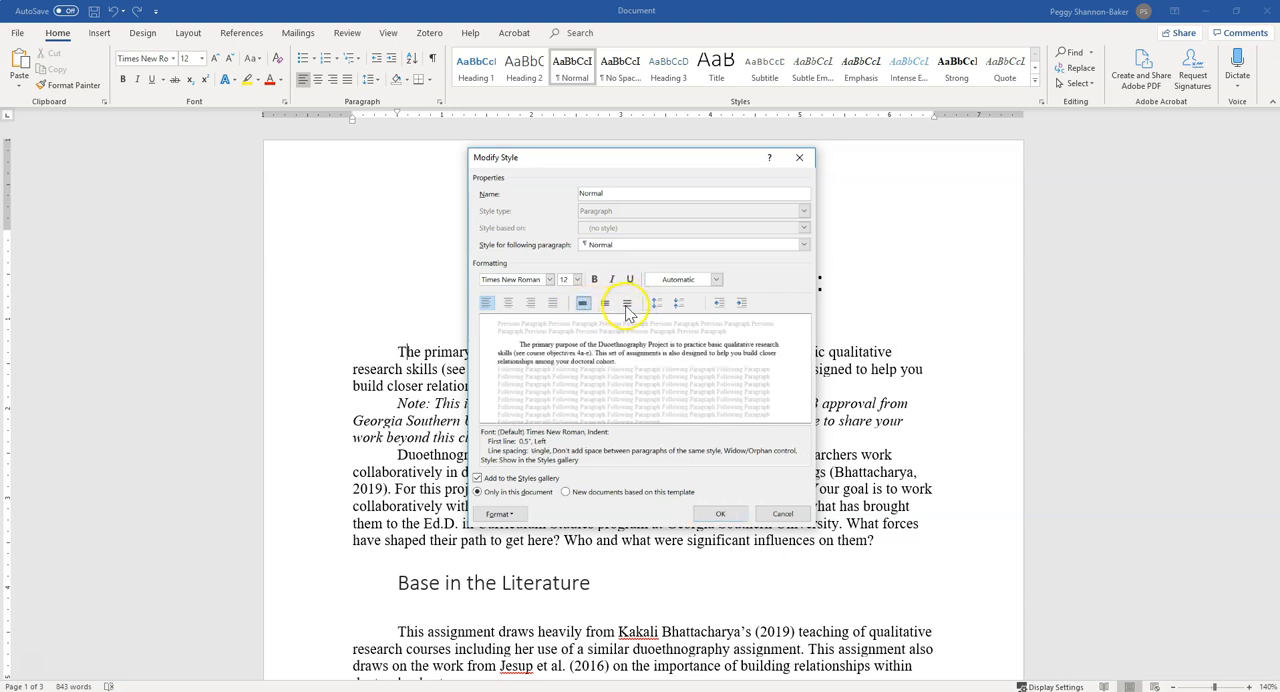
click(626, 303)
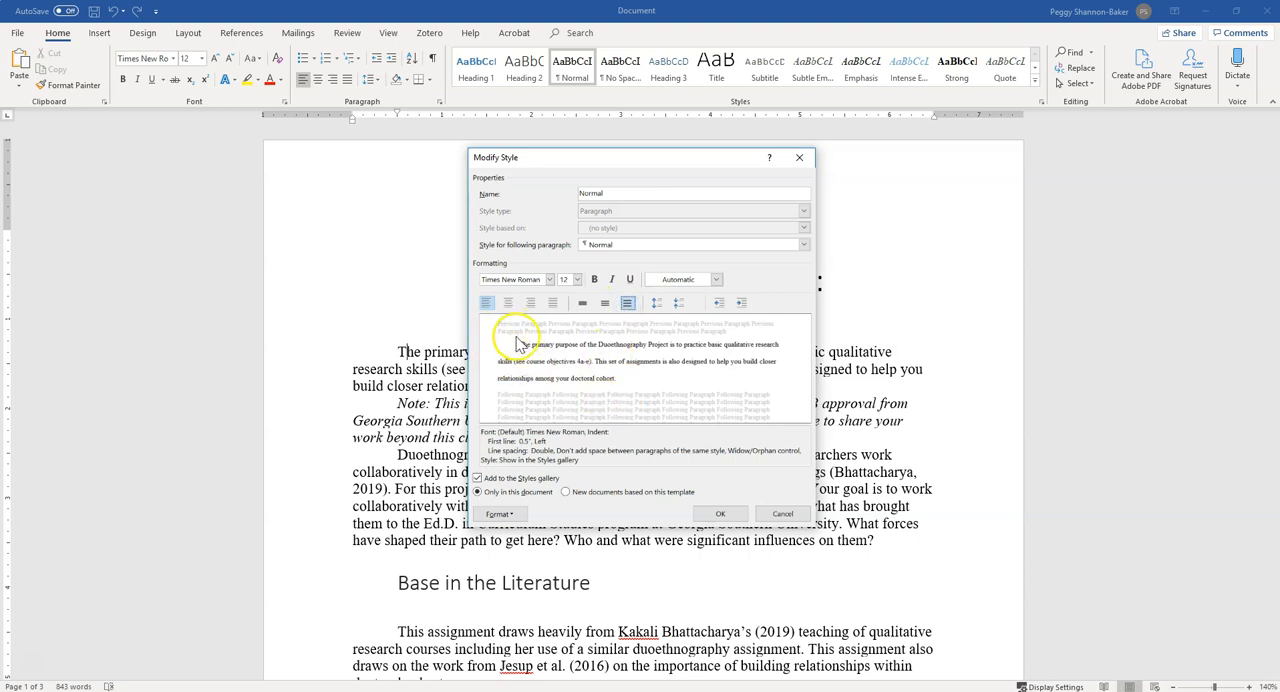
Accept the Normal style's paragraph settings and make the style apply to new documents based on this template
click(502, 515)
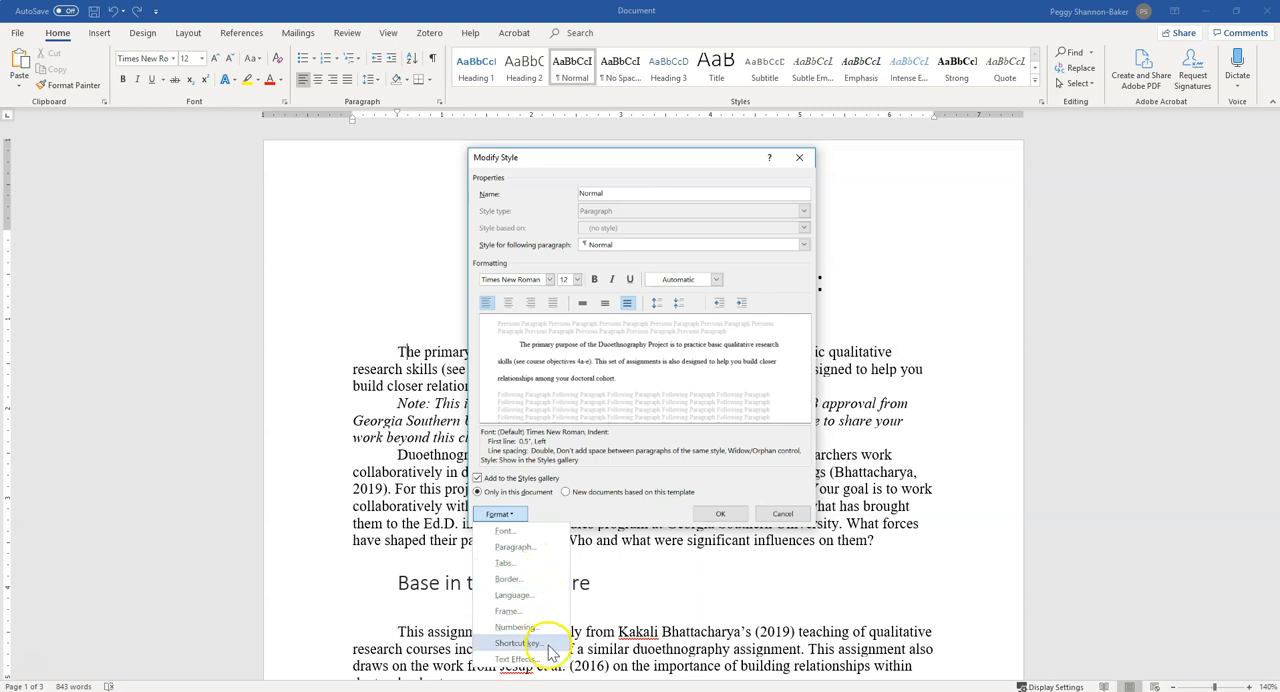
click(514, 547)
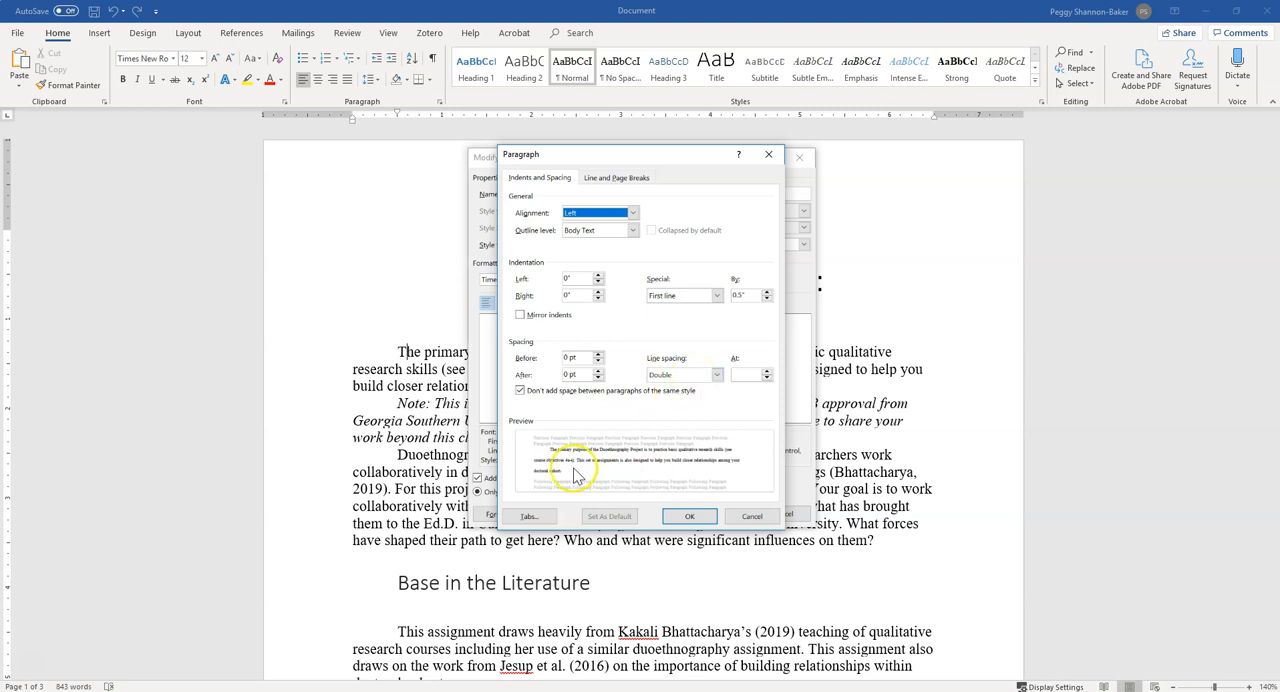
click(689, 518)
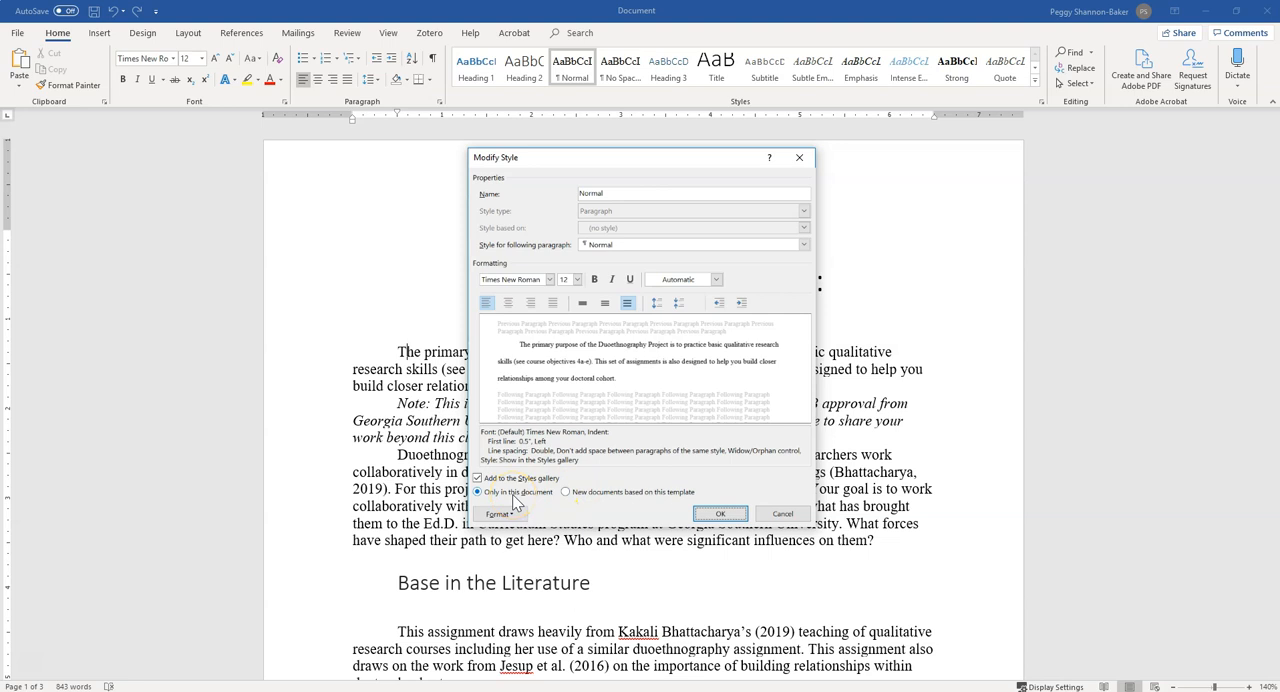
click(575, 493)
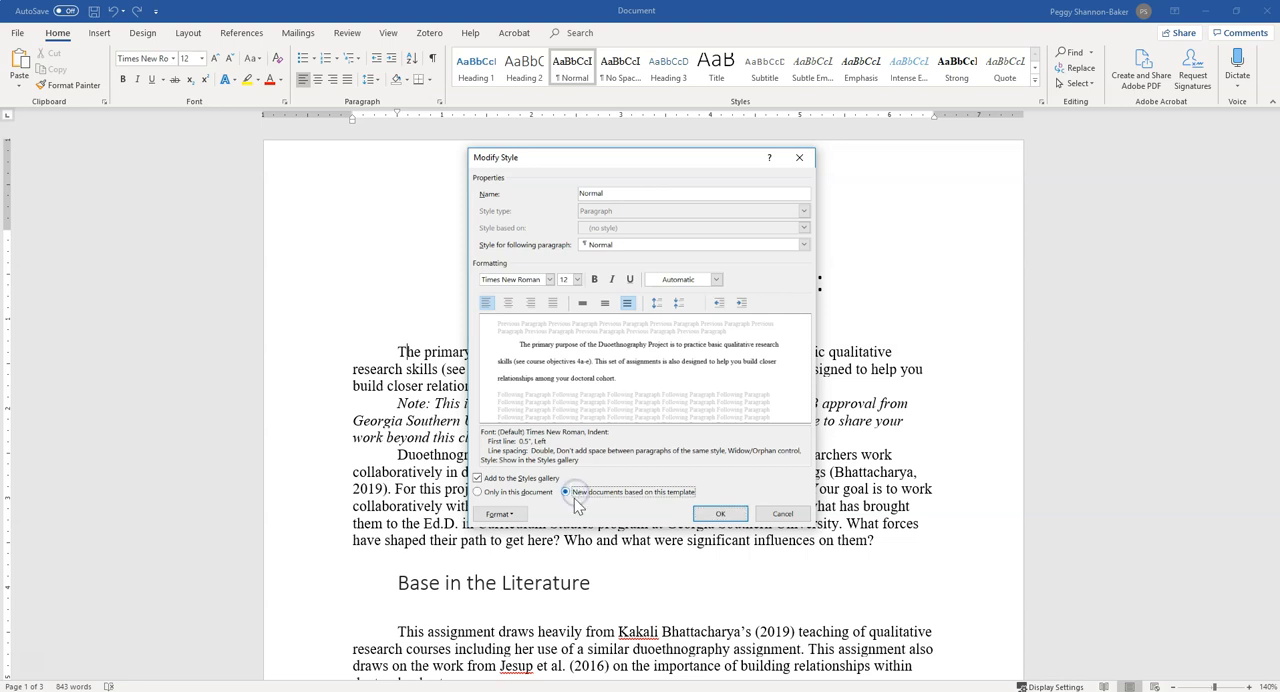
click(716, 516)
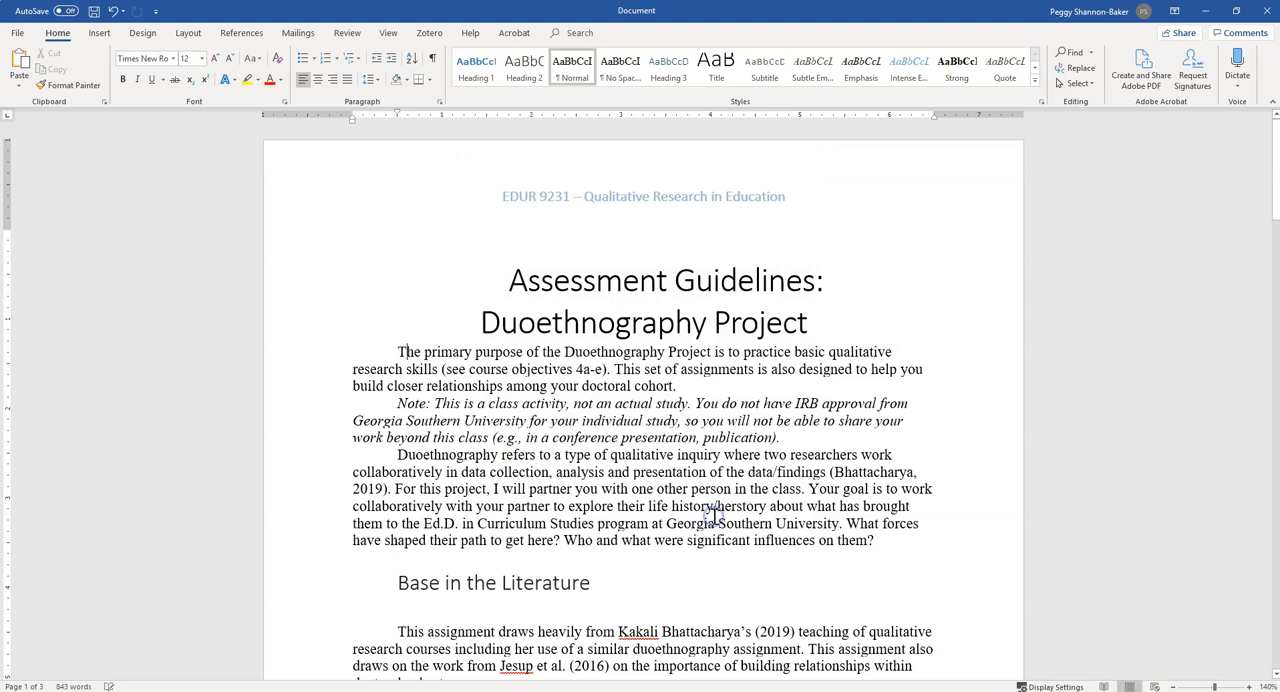
Apply the Normal style to the three introductory paragraphs and preview Heading 2 on them
drag(398, 350, 960, 524)
click(878, 542)
drag(397, 350, 910, 545)
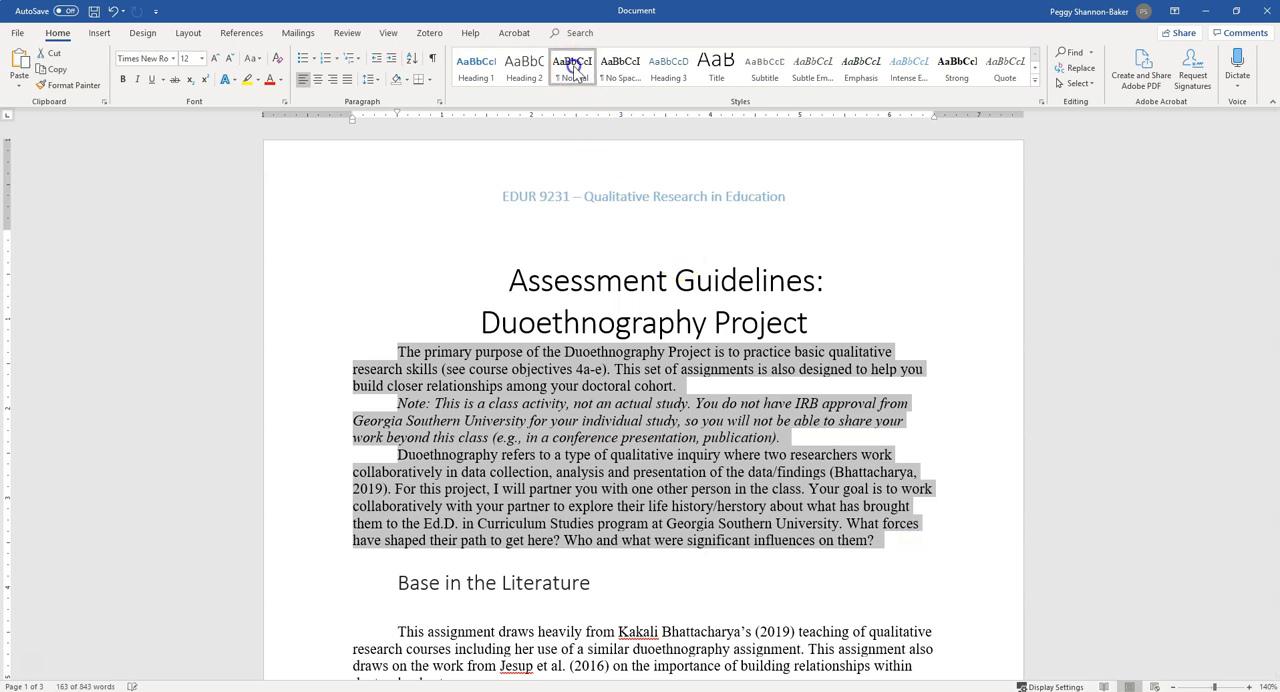
click(573, 68)
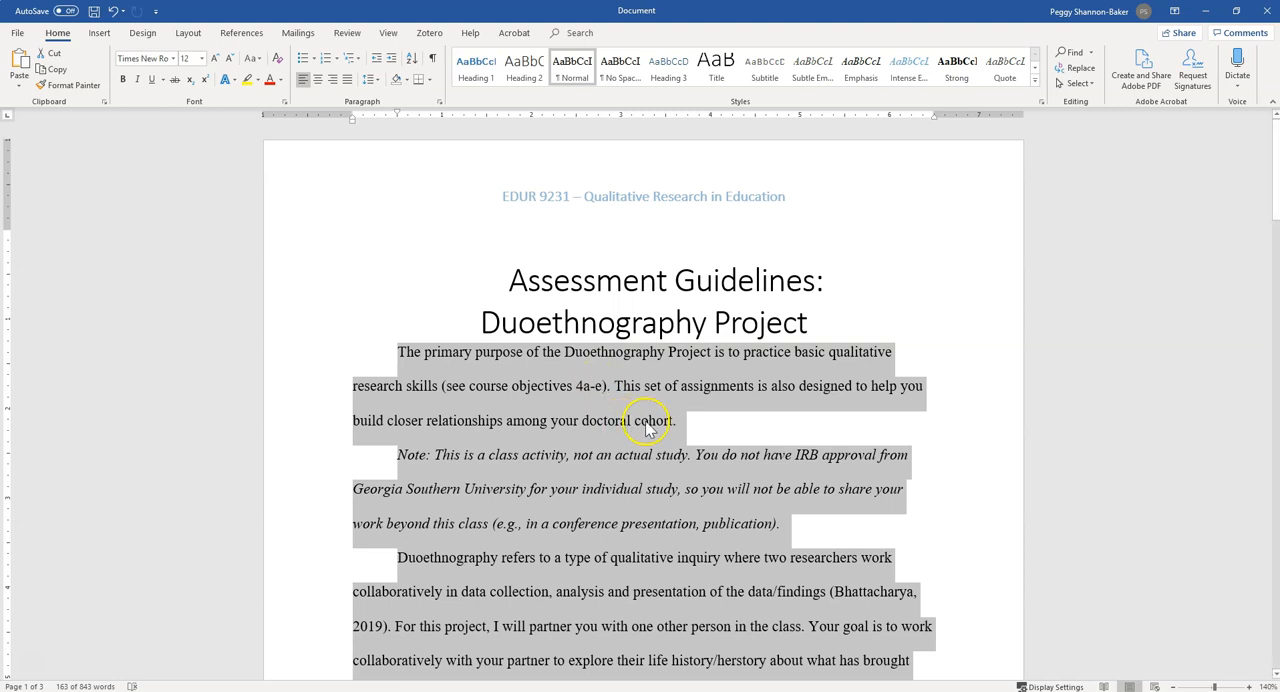
click(523, 68)
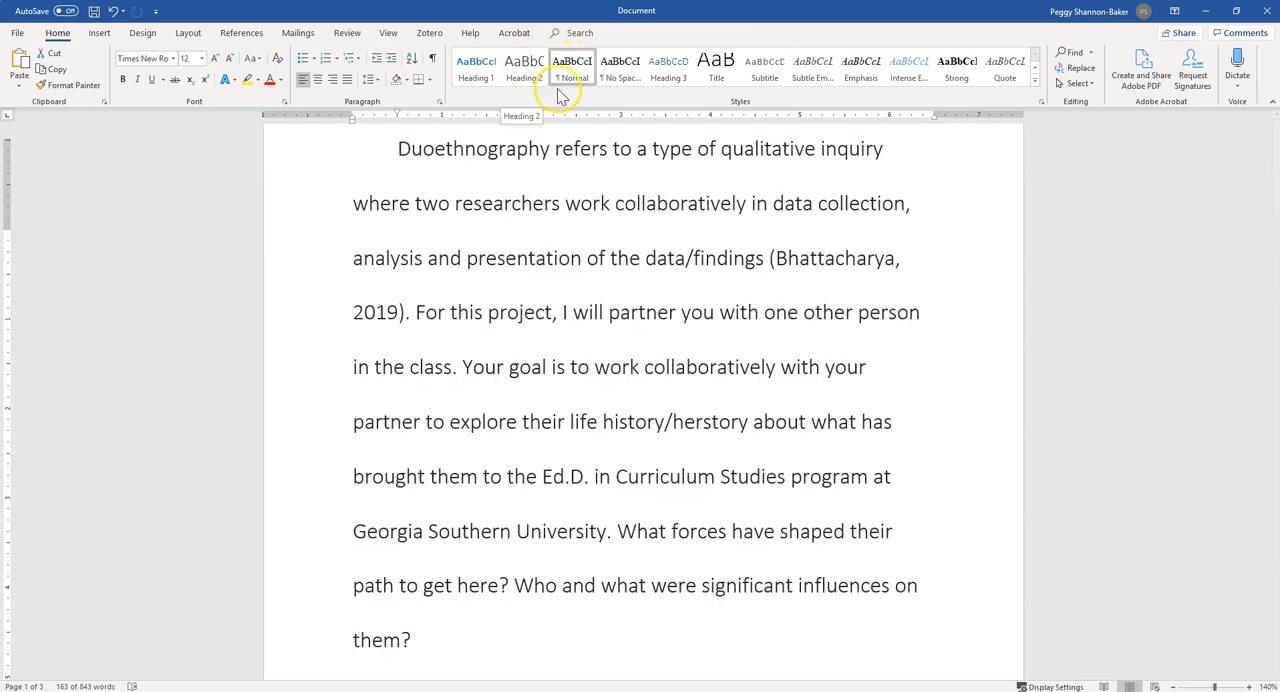
Apply the Heading 1 style to the document title "Assessment Guidelines: Duoethnography Project"
click(771, 391)
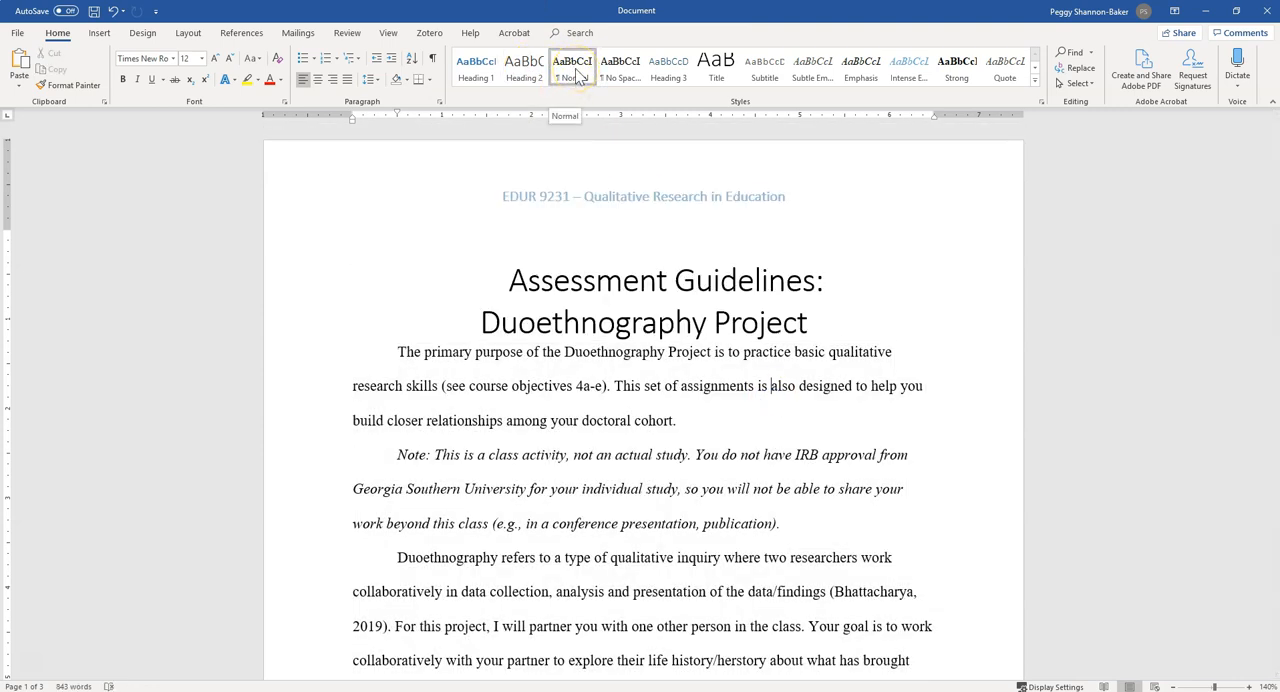
click(625, 277)
click(633, 318)
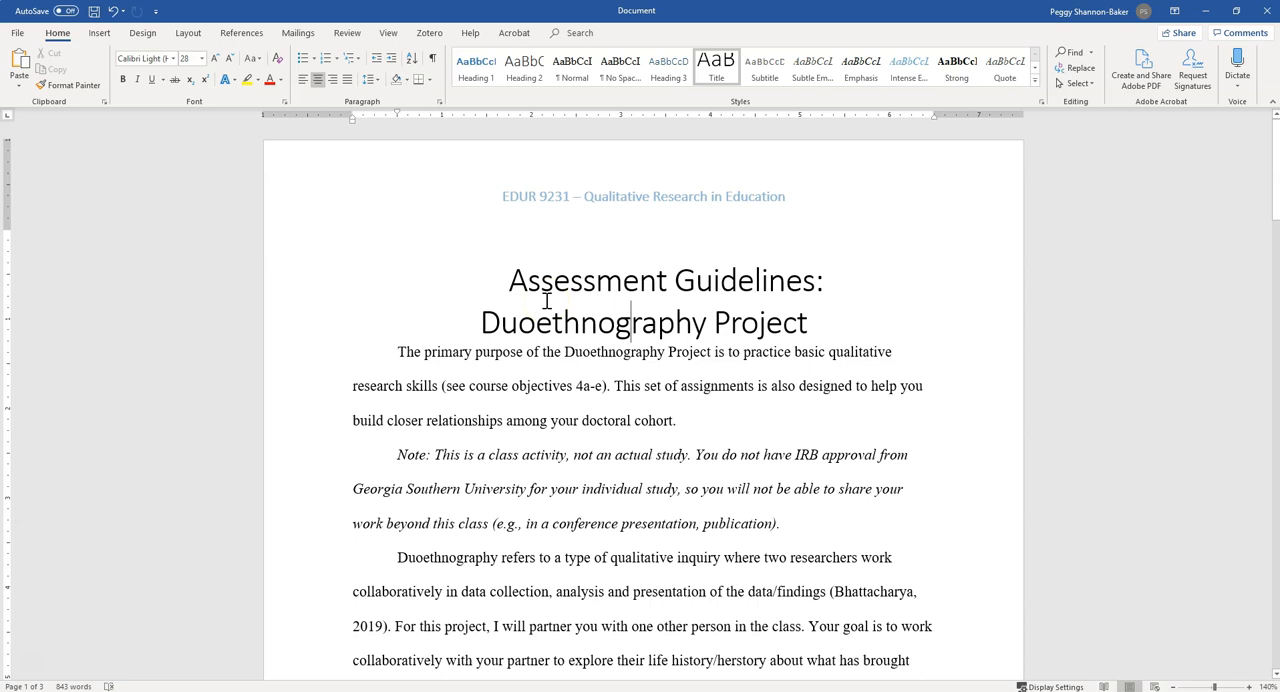
drag(505, 278, 874, 326)
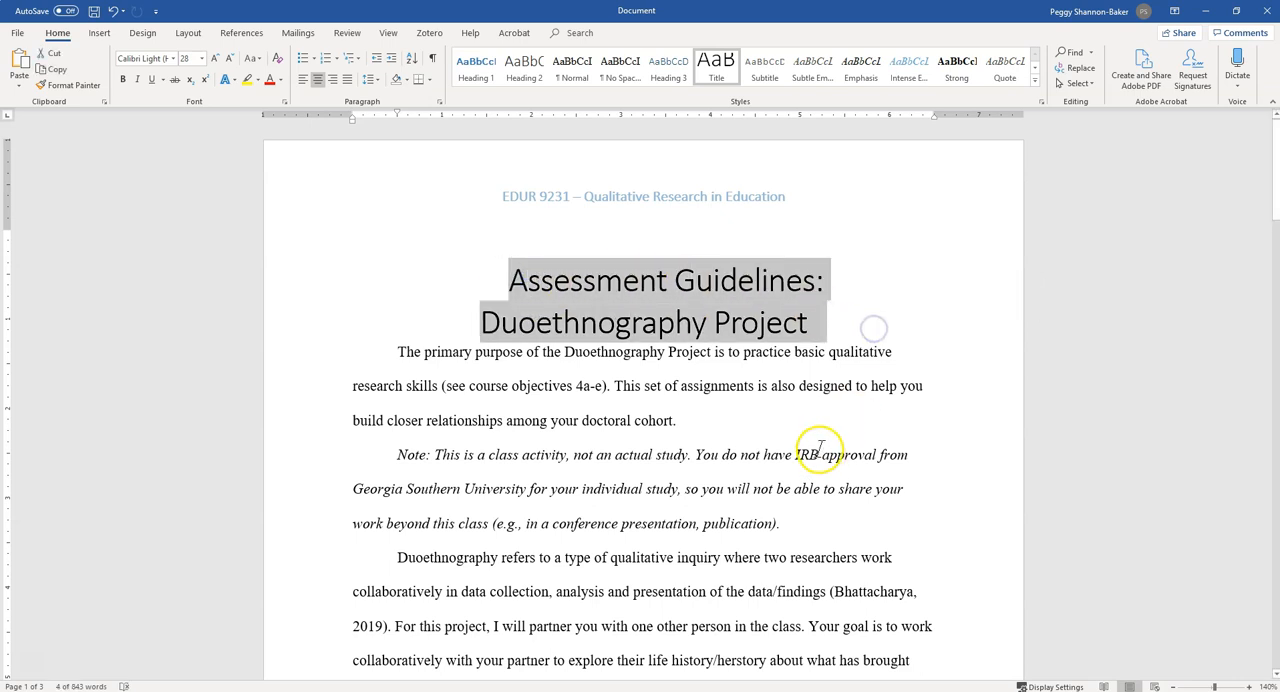
scroll(818, 443, down, 2)
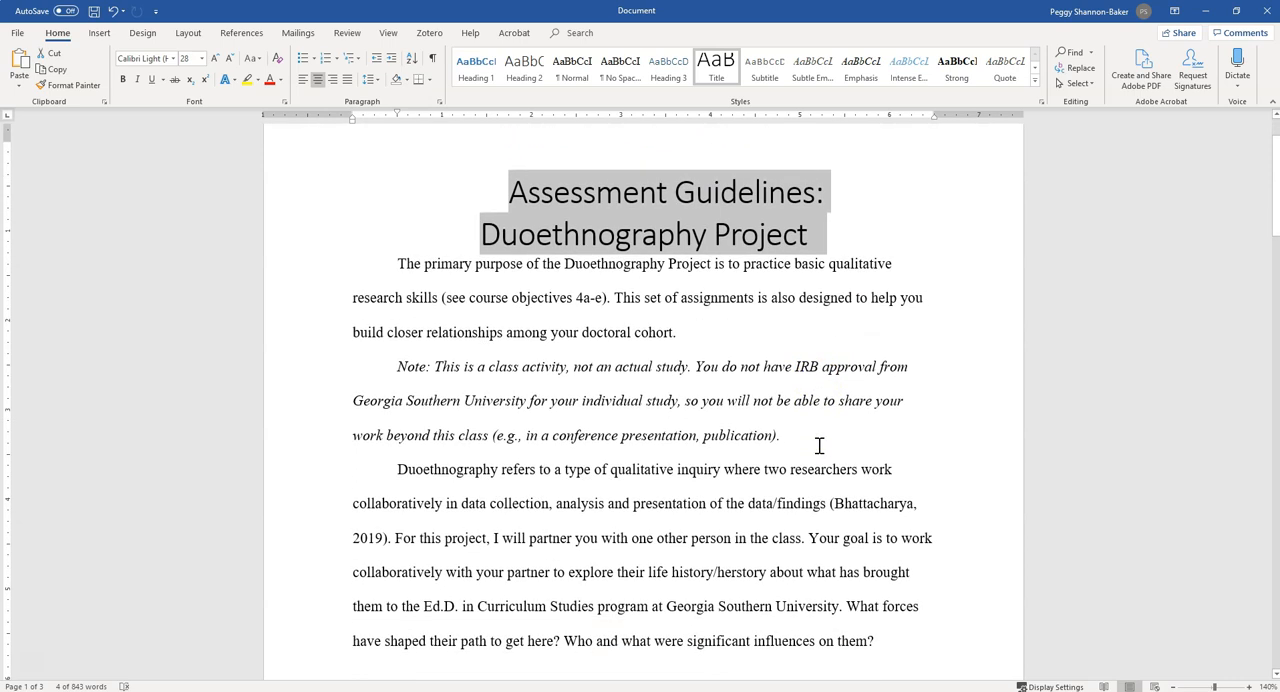
scroll(818, 445, up, 2)
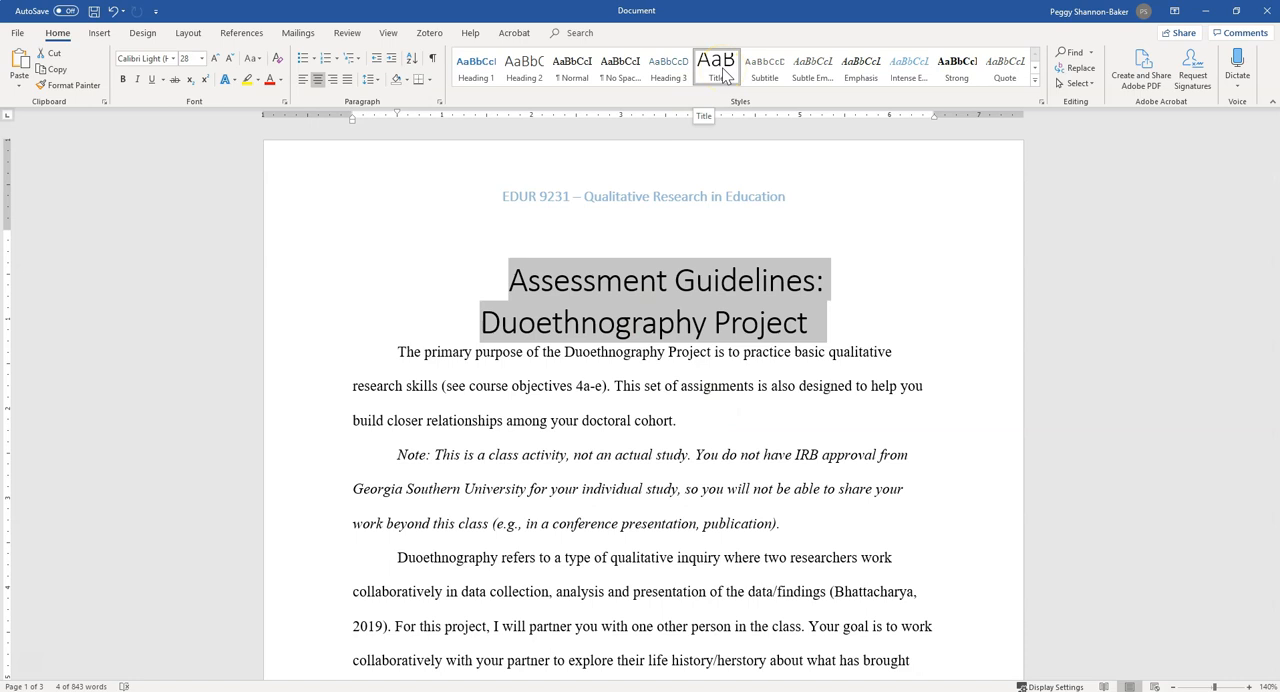
click(478, 68)
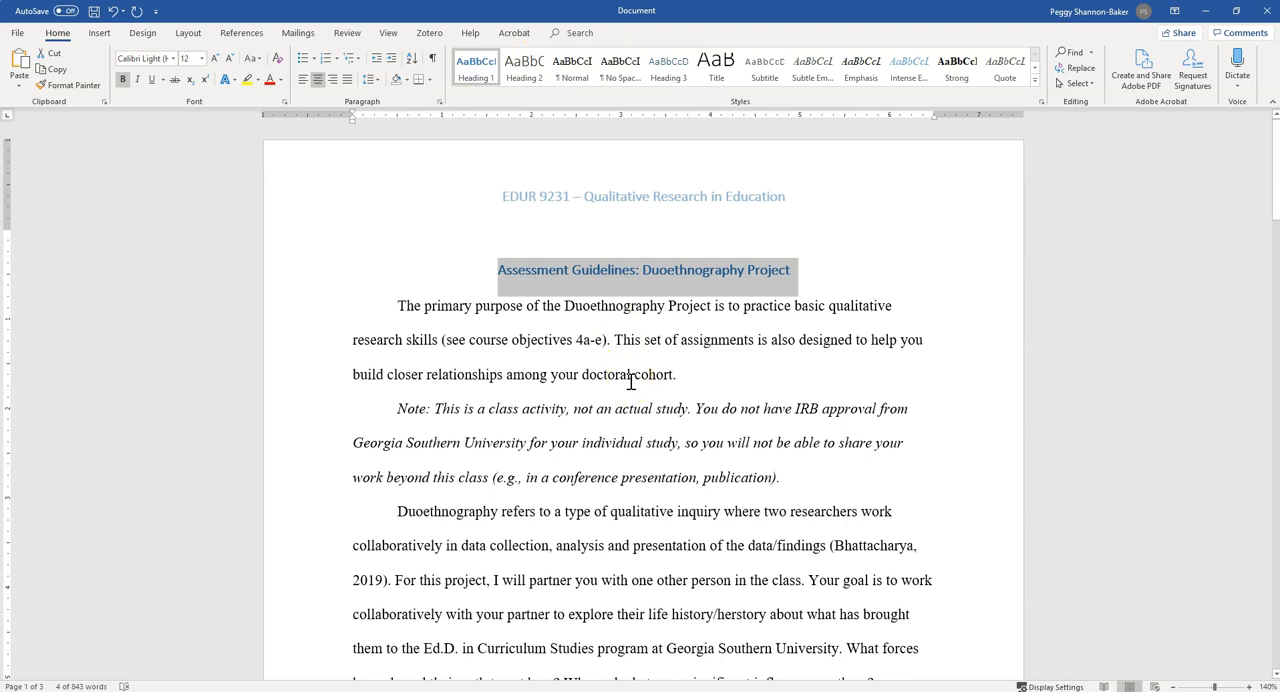
Modify the Heading 1 style to be based on Normal and check its paragraph settings before accepting the changes
right_click(478, 70)
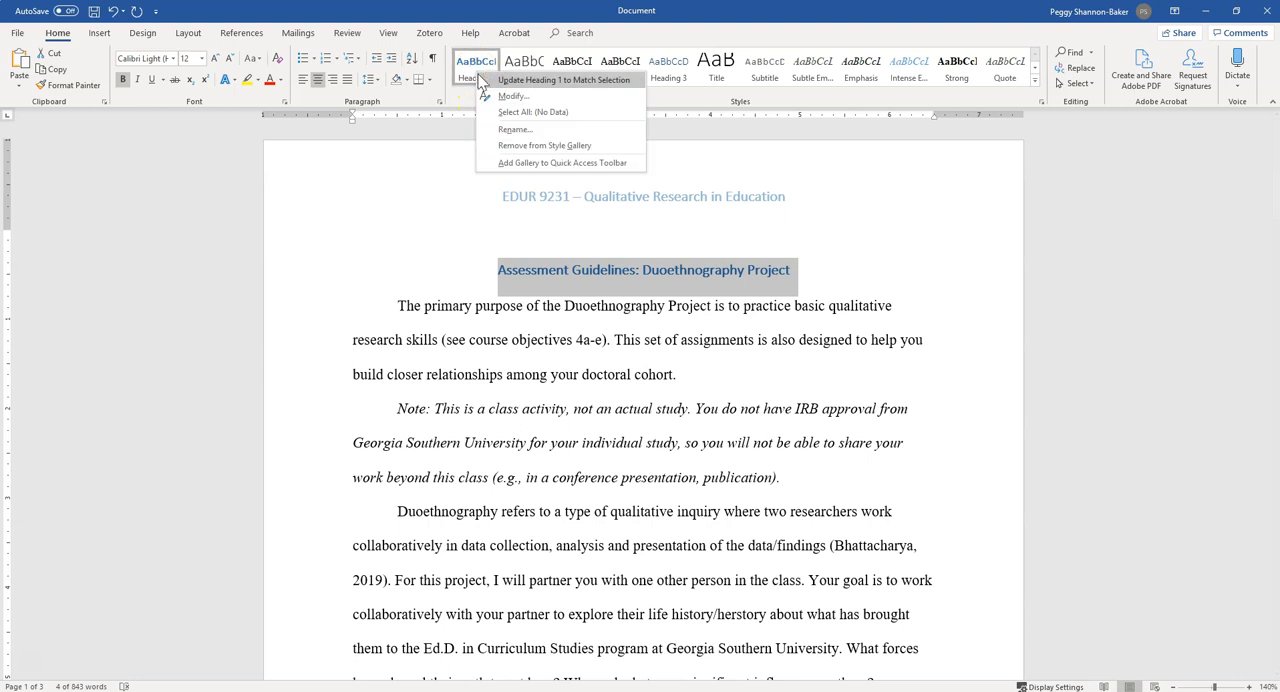
click(489, 96)
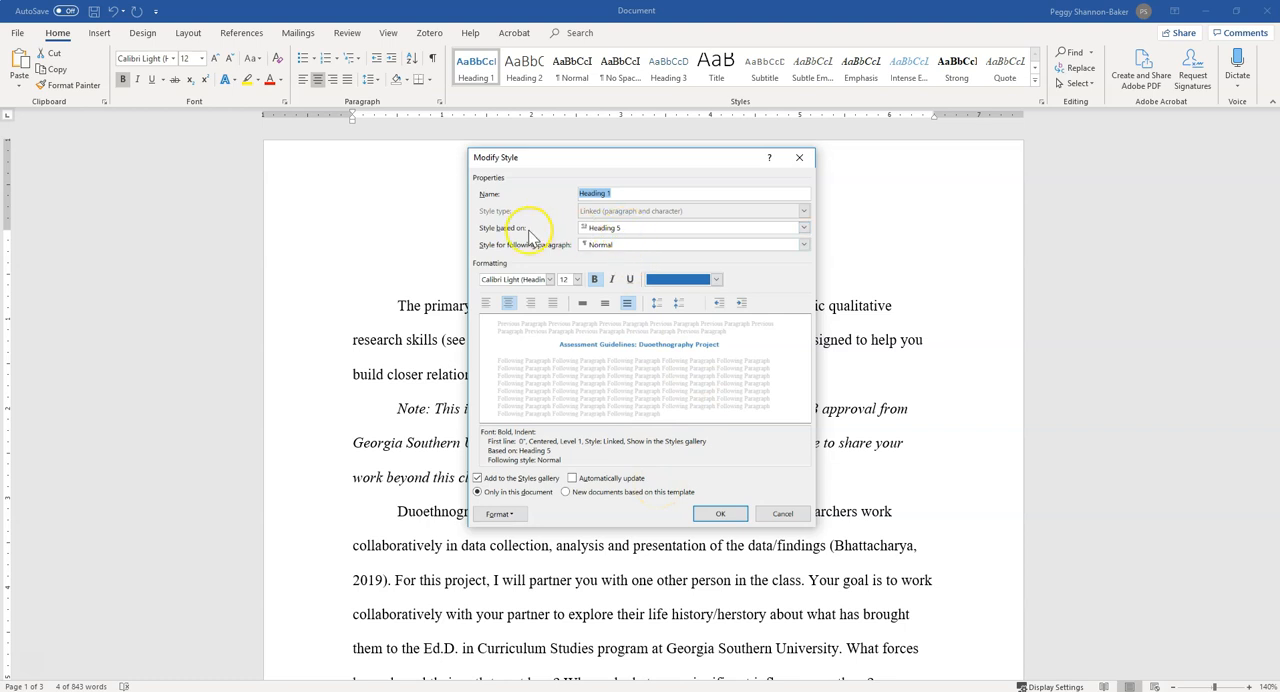
click(616, 229)
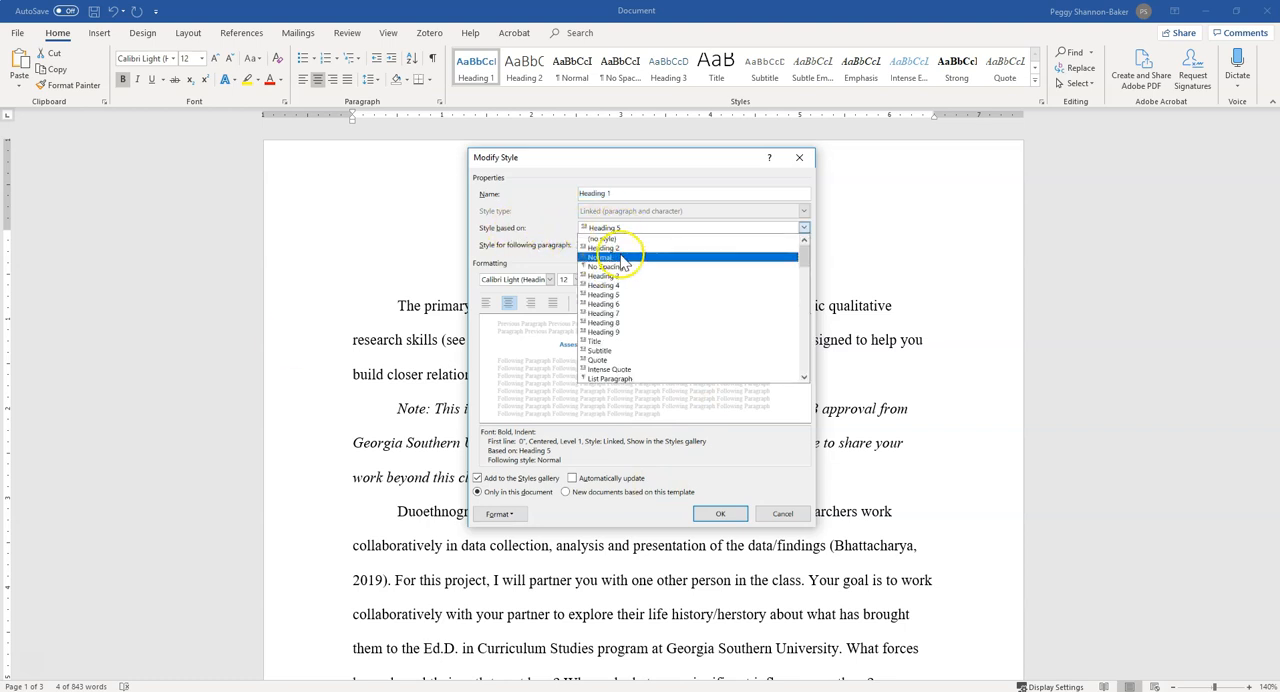
click(622, 258)
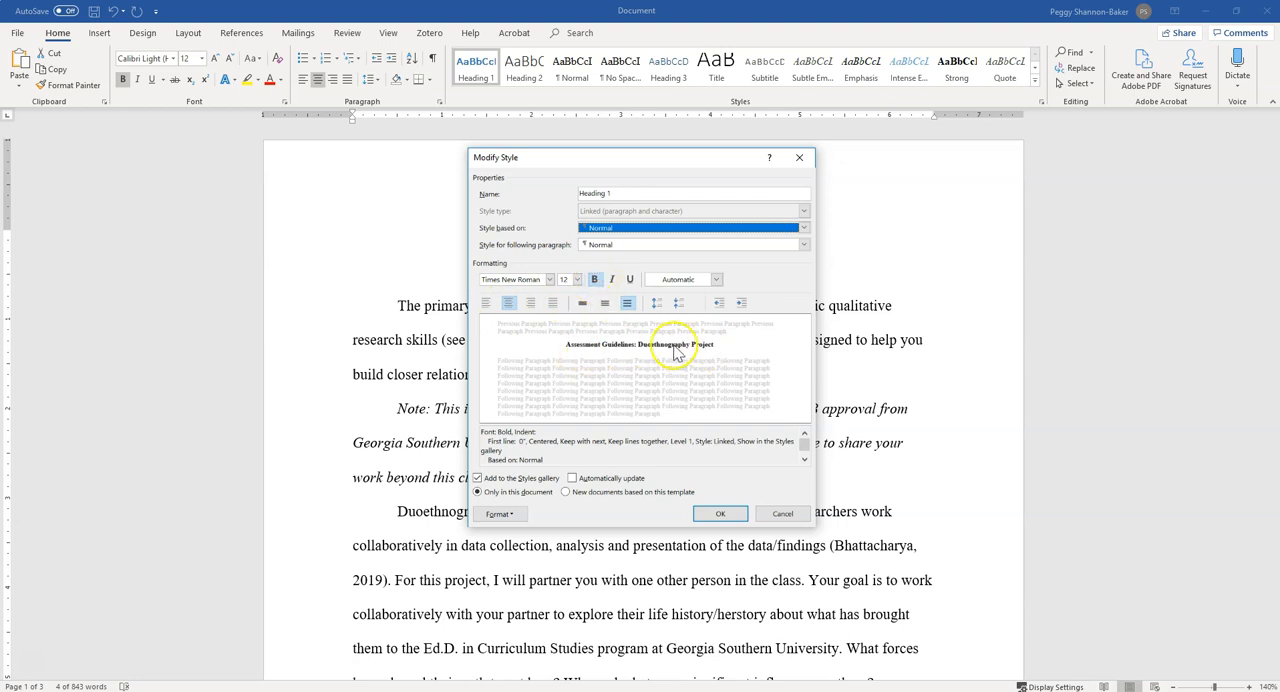
click(499, 514)
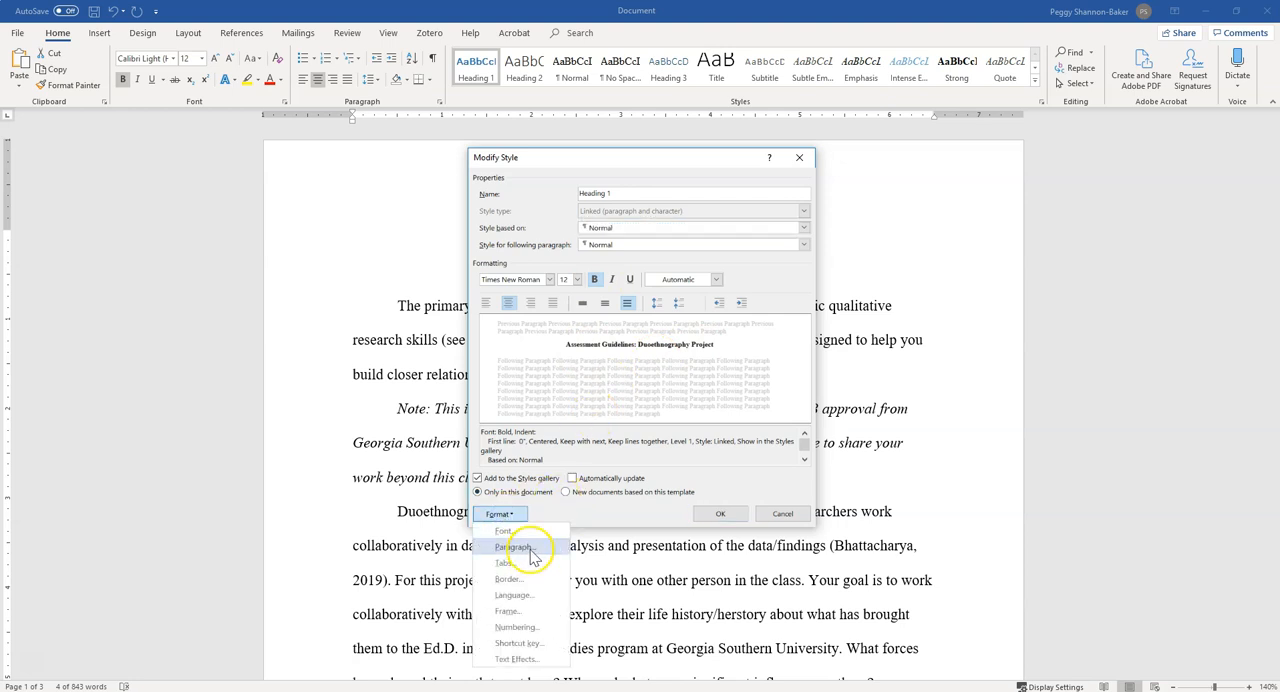
click(531, 549)
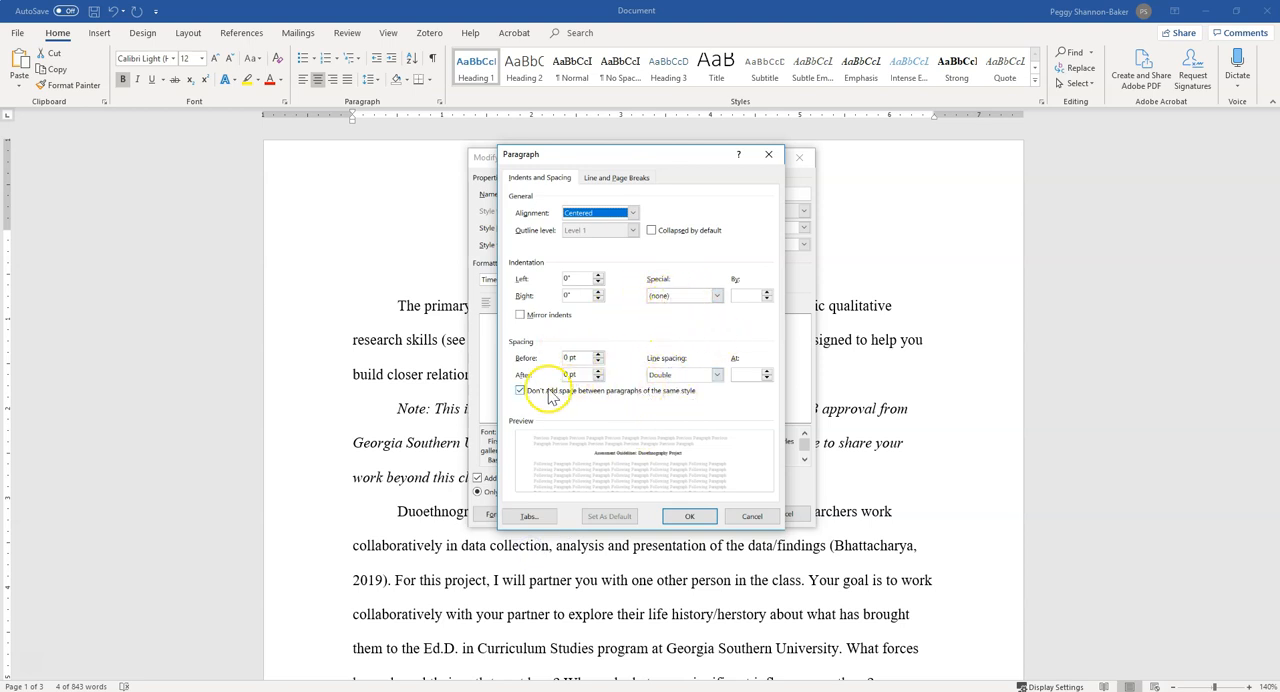
click(686, 519)
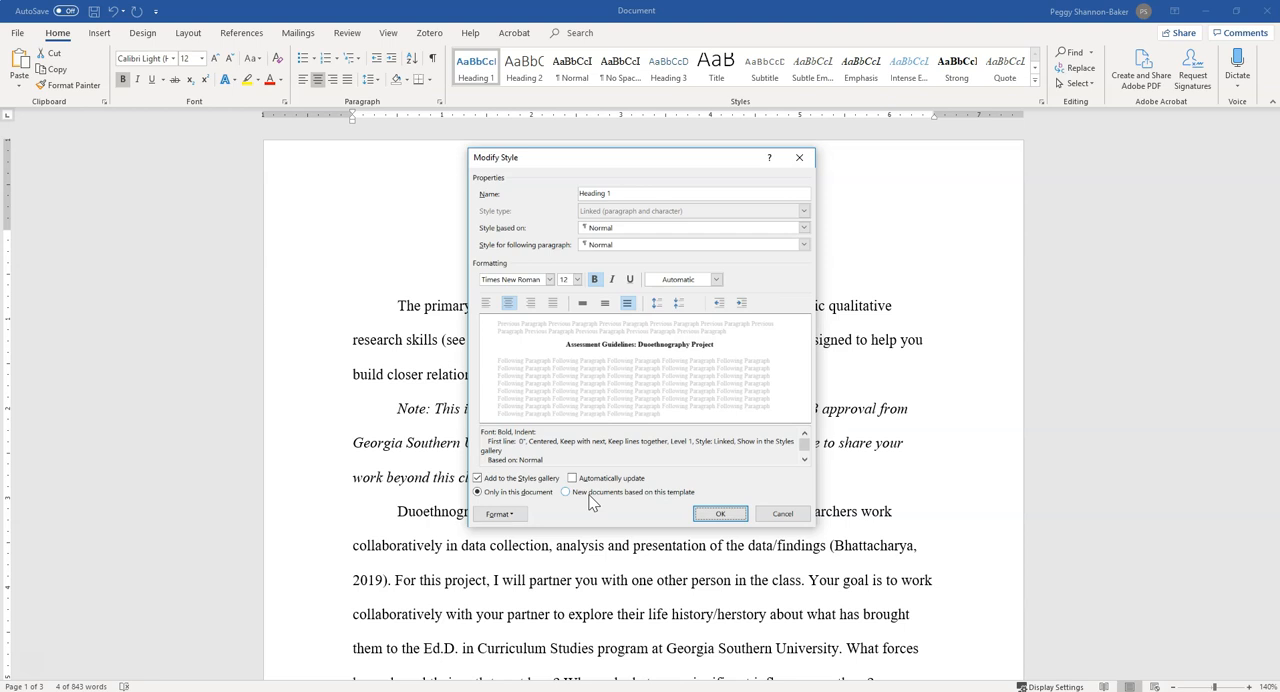
click(718, 513)
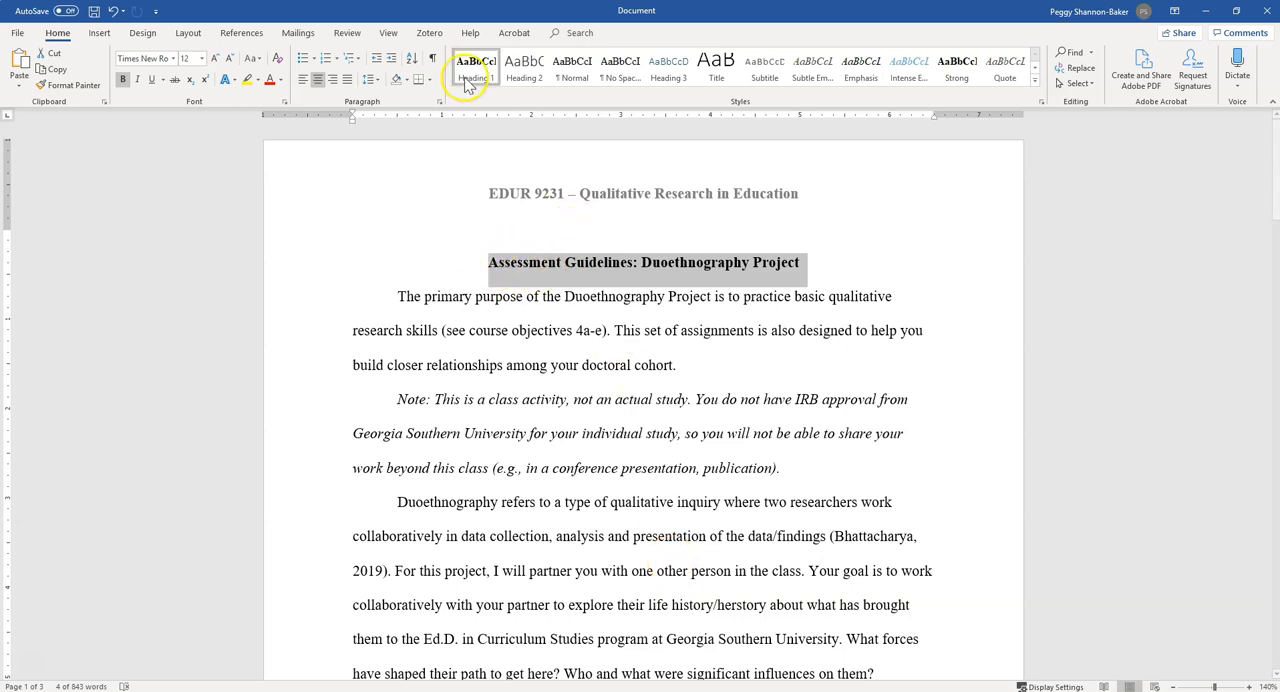
Select the "Base in the Literature" heading and modify its Heading 2 style to be based on Normal with font size 12
click(588, 413)
scroll(570, 364, down, 5)
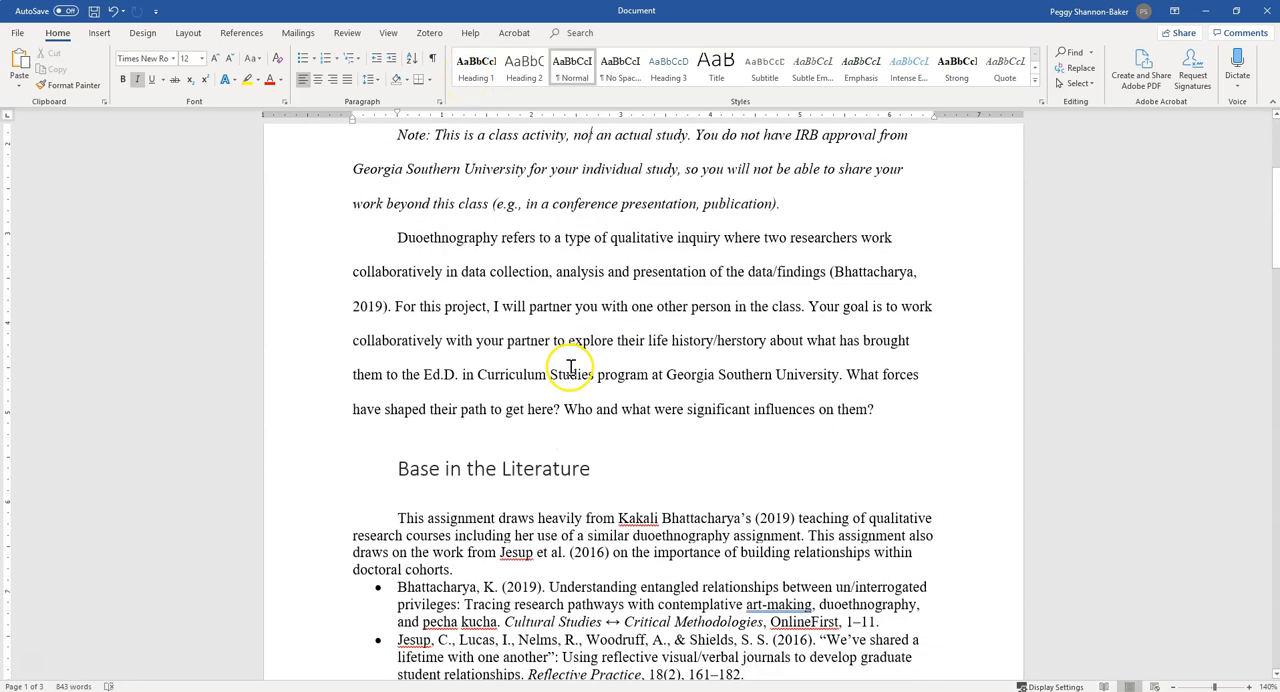
triple_click(452, 338)
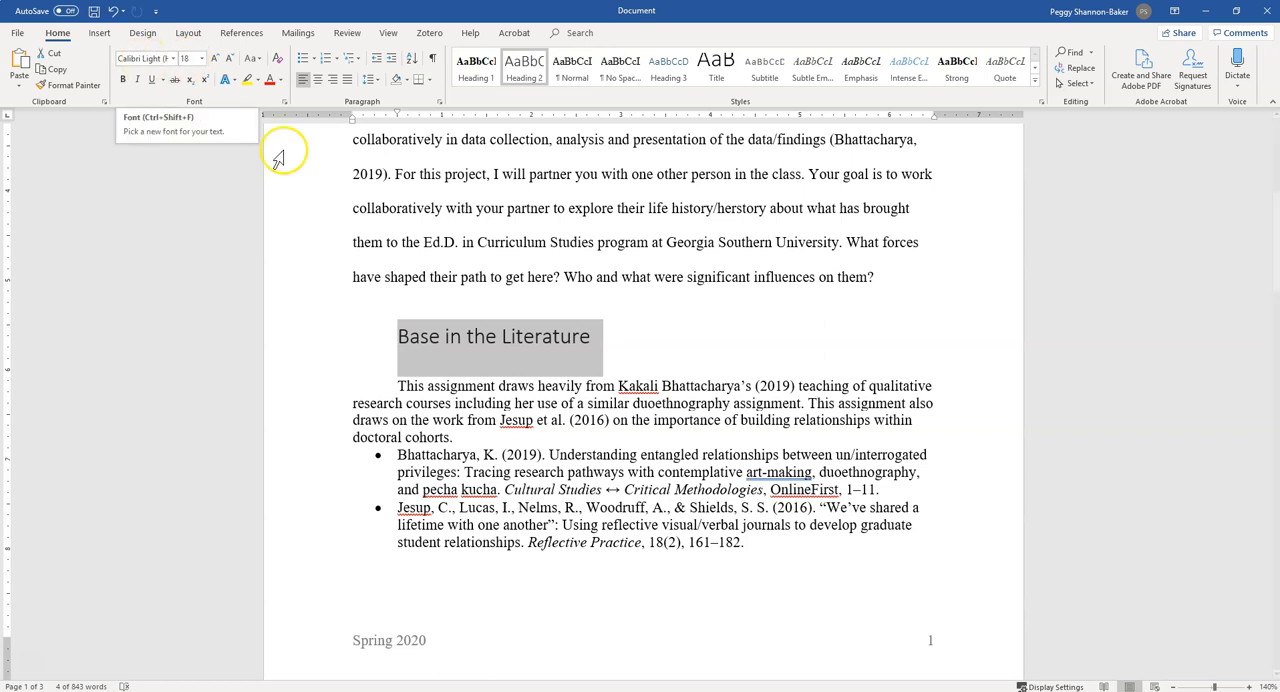
right_click(523, 72)
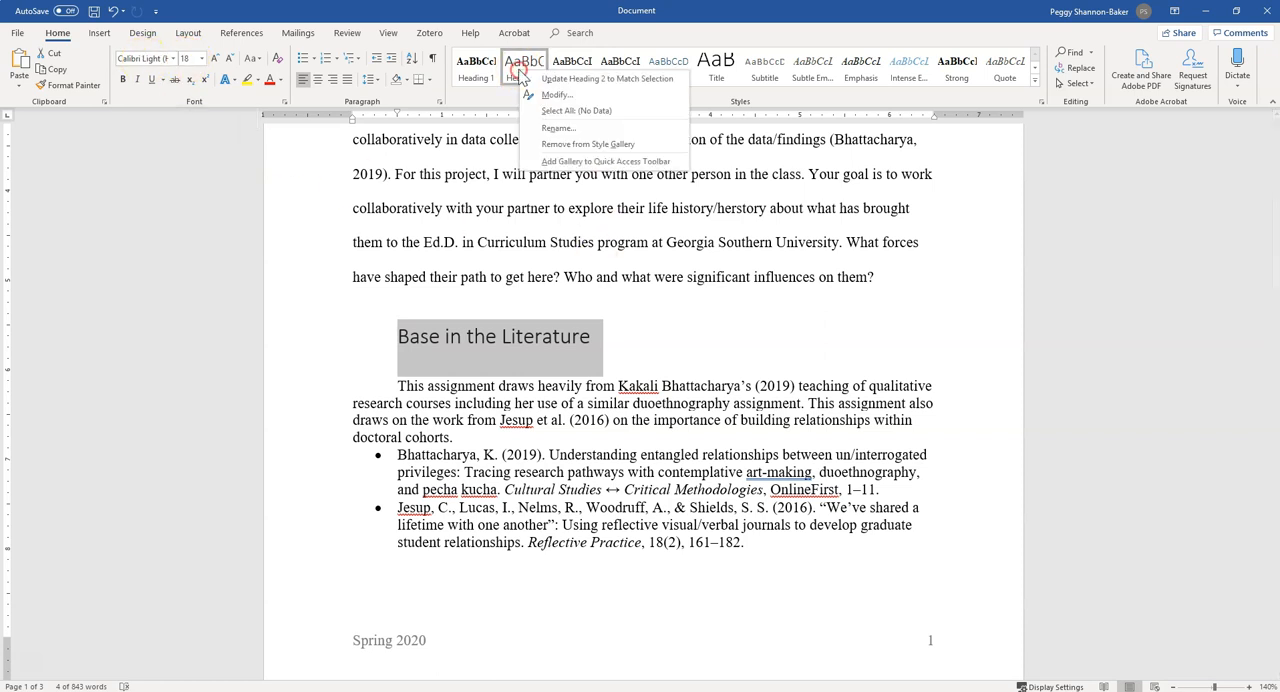
click(555, 94)
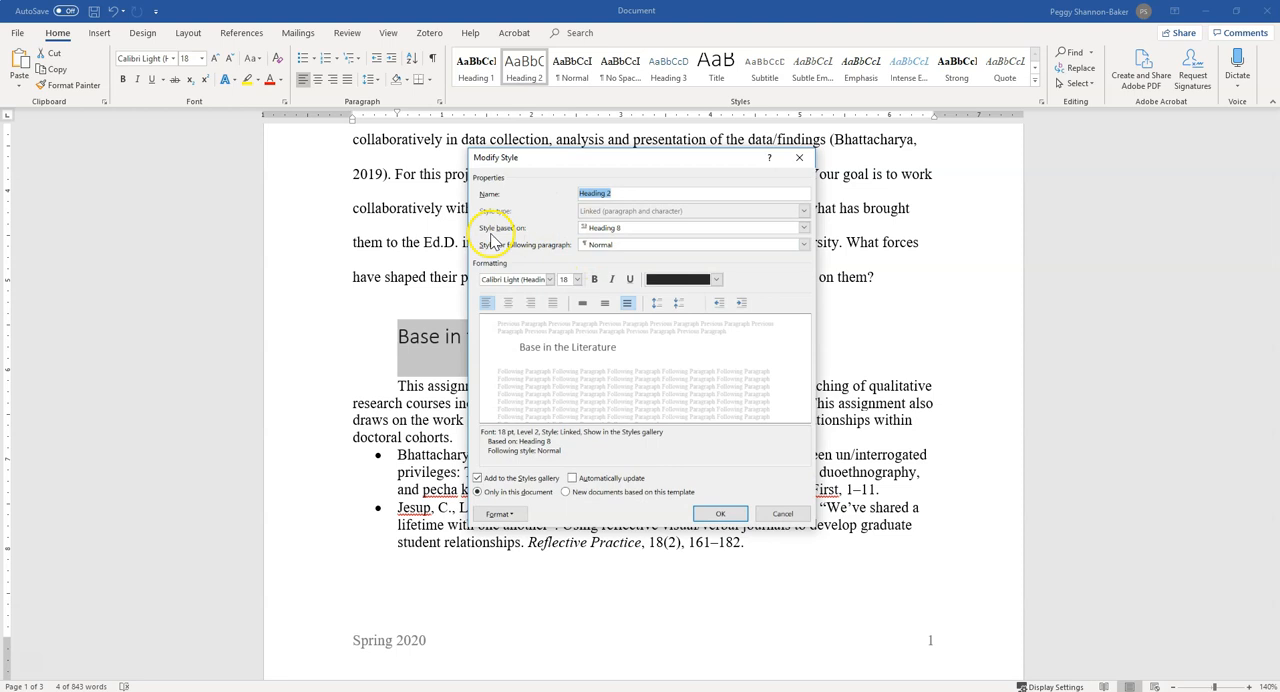
click(630, 229)
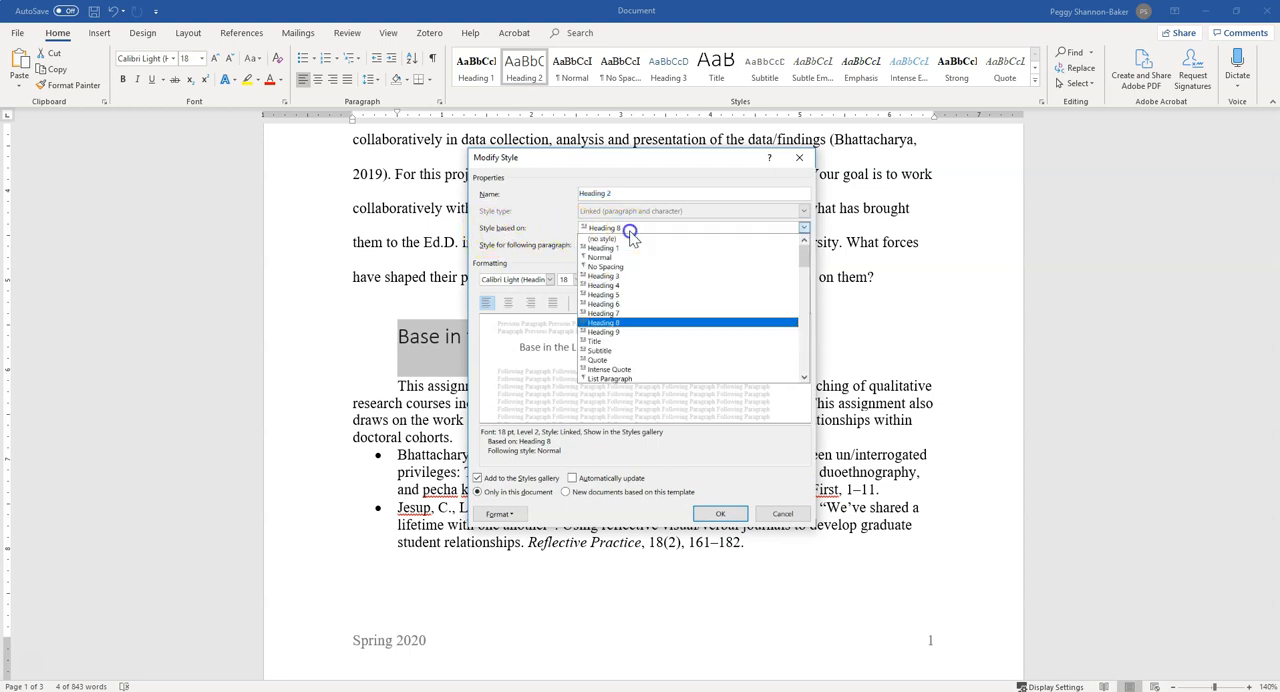
click(634, 257)
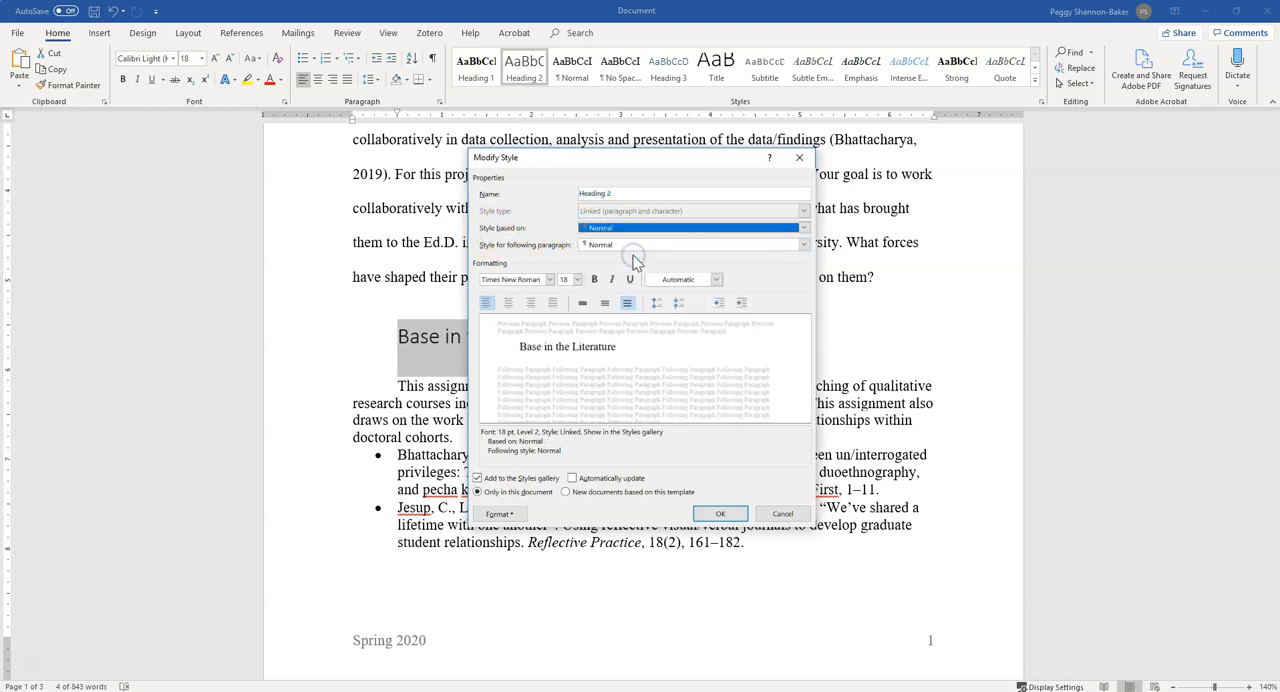
click(577, 280)
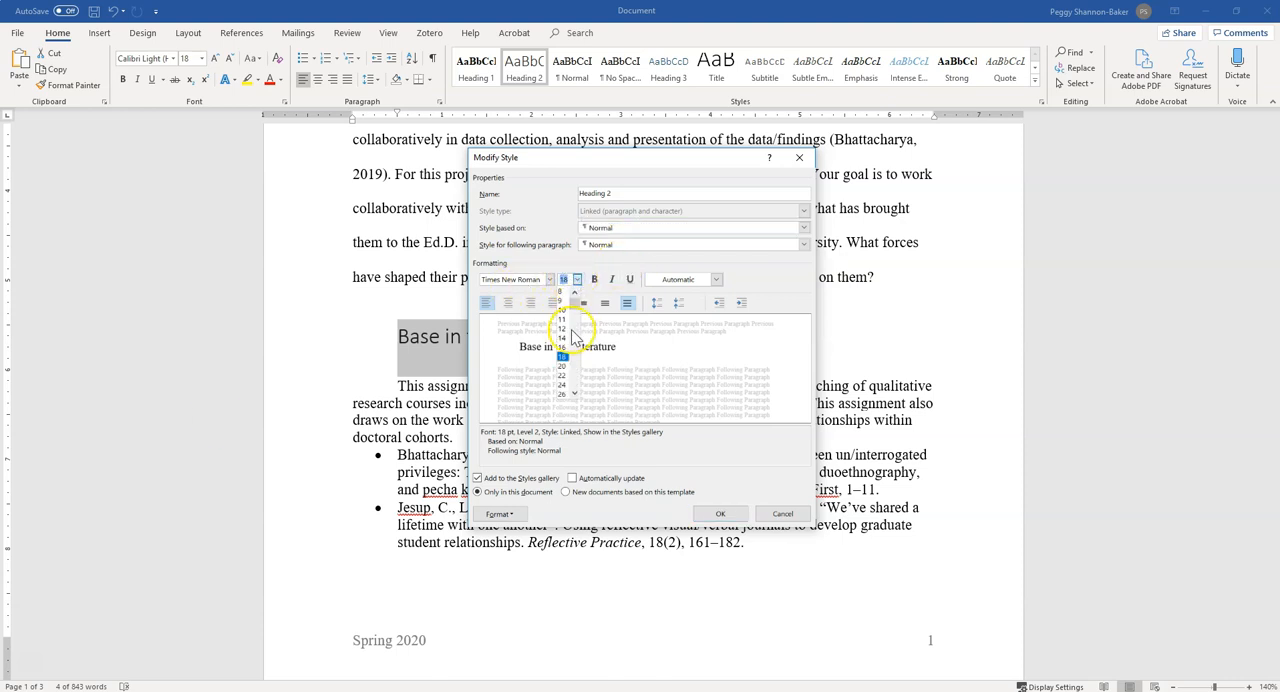
click(563, 330)
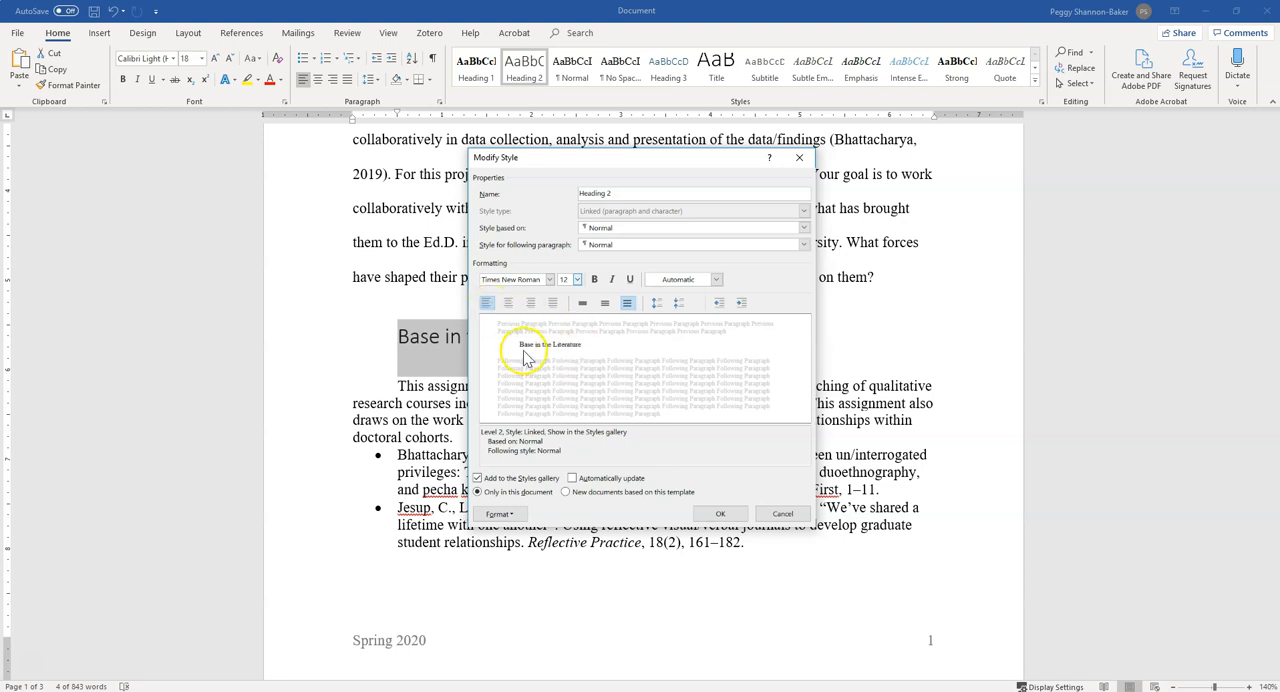
Set Heading 2's special indentation to none, make the style bold, and accept the style changes
click(499, 514)
click(530, 553)
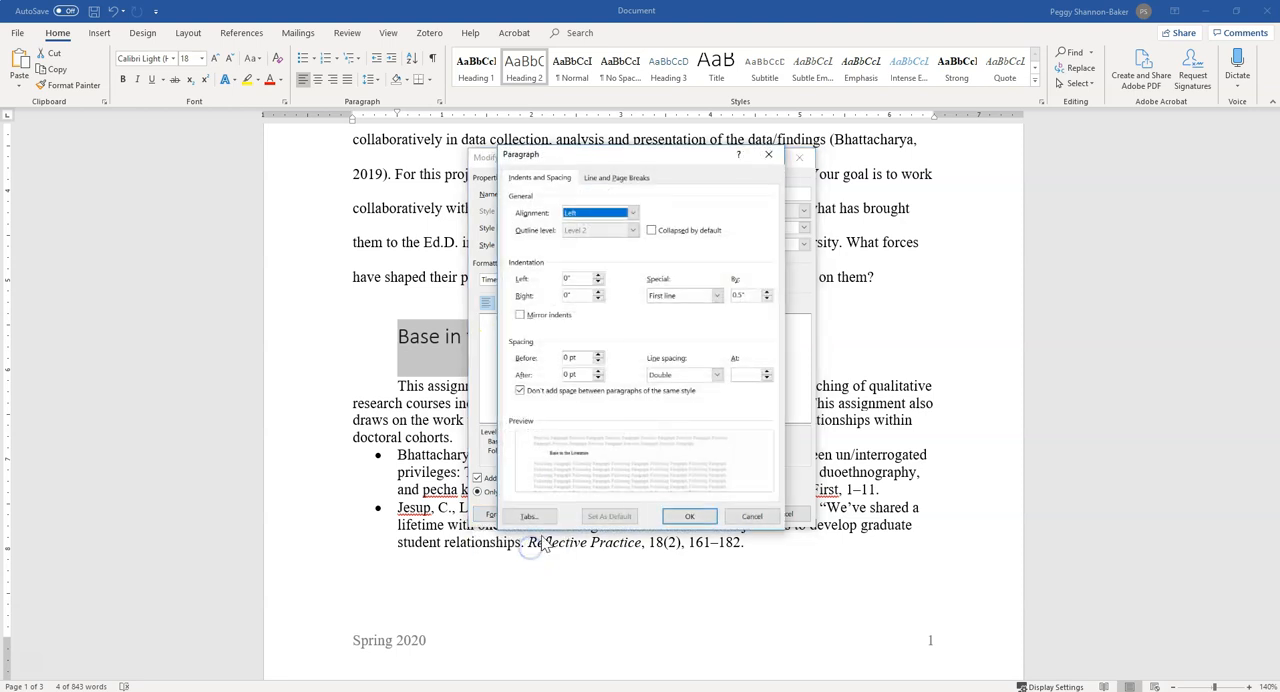
click(678, 296)
click(684, 309)
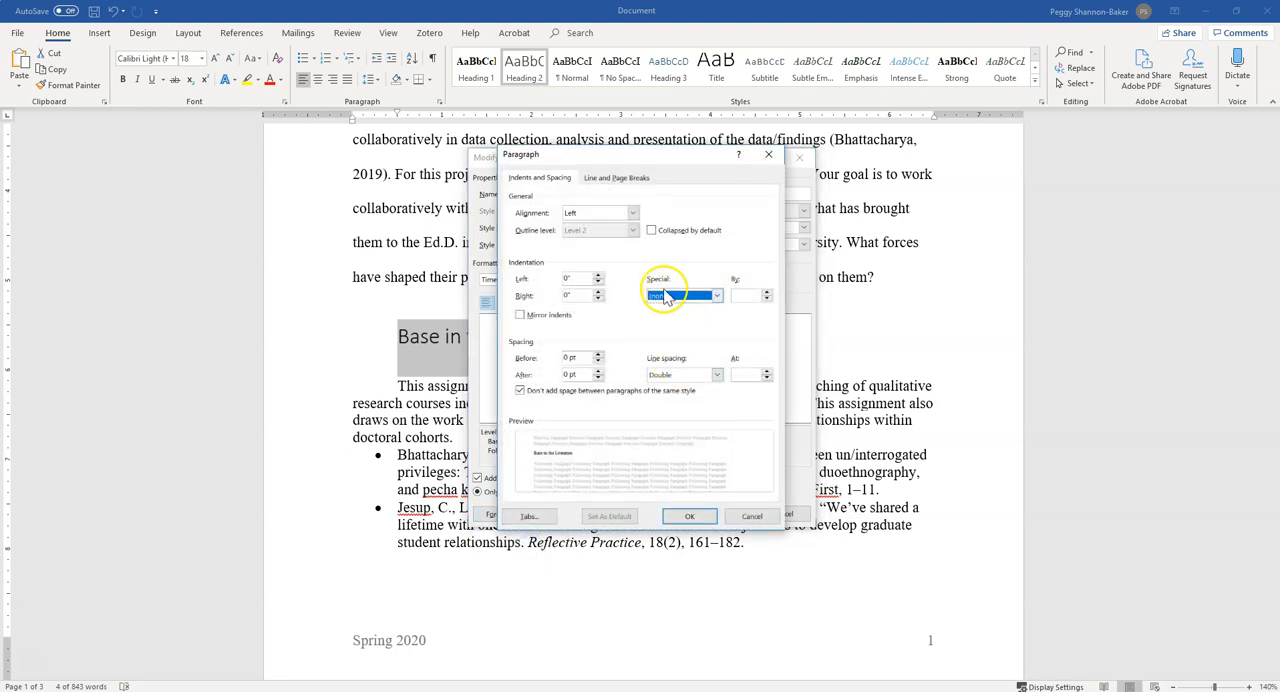
click(689, 516)
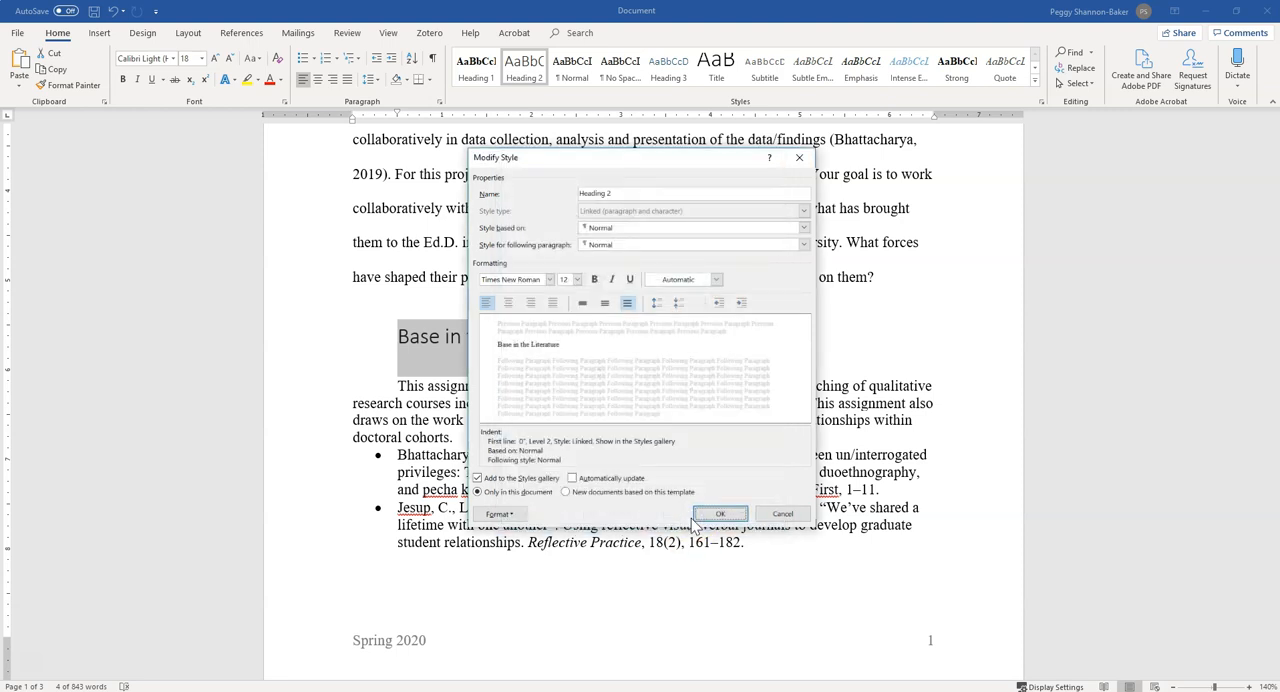
click(595, 281)
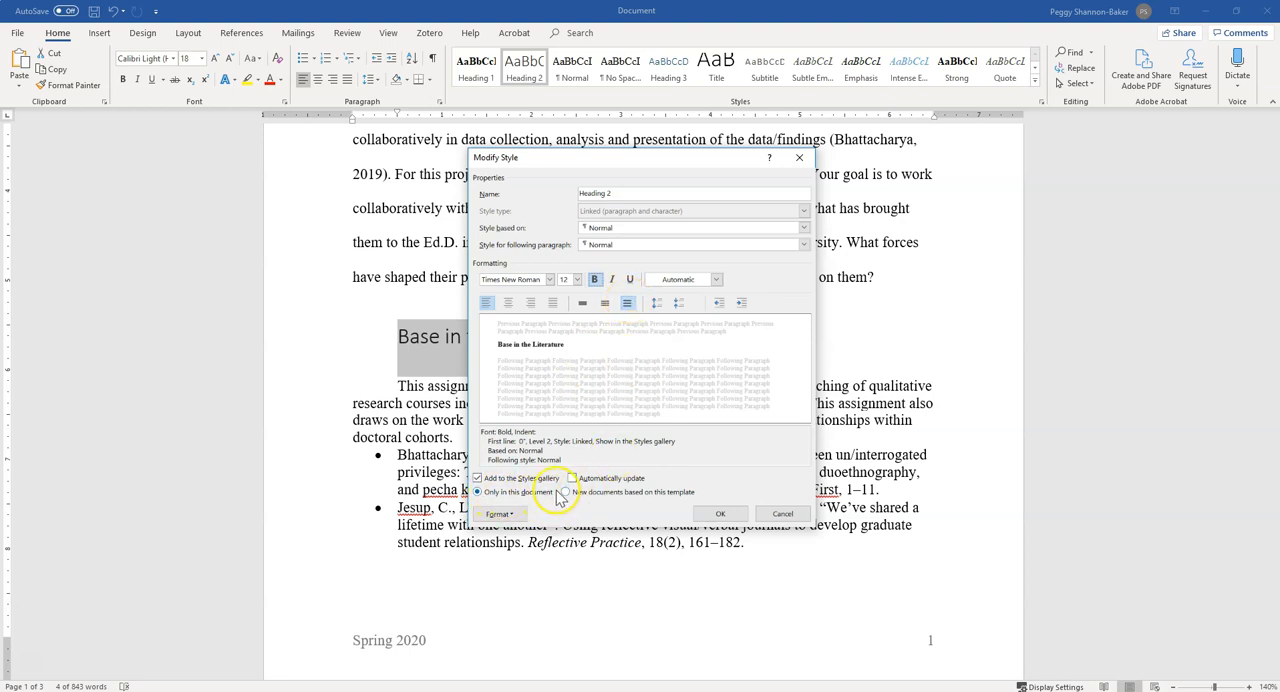
click(720, 515)
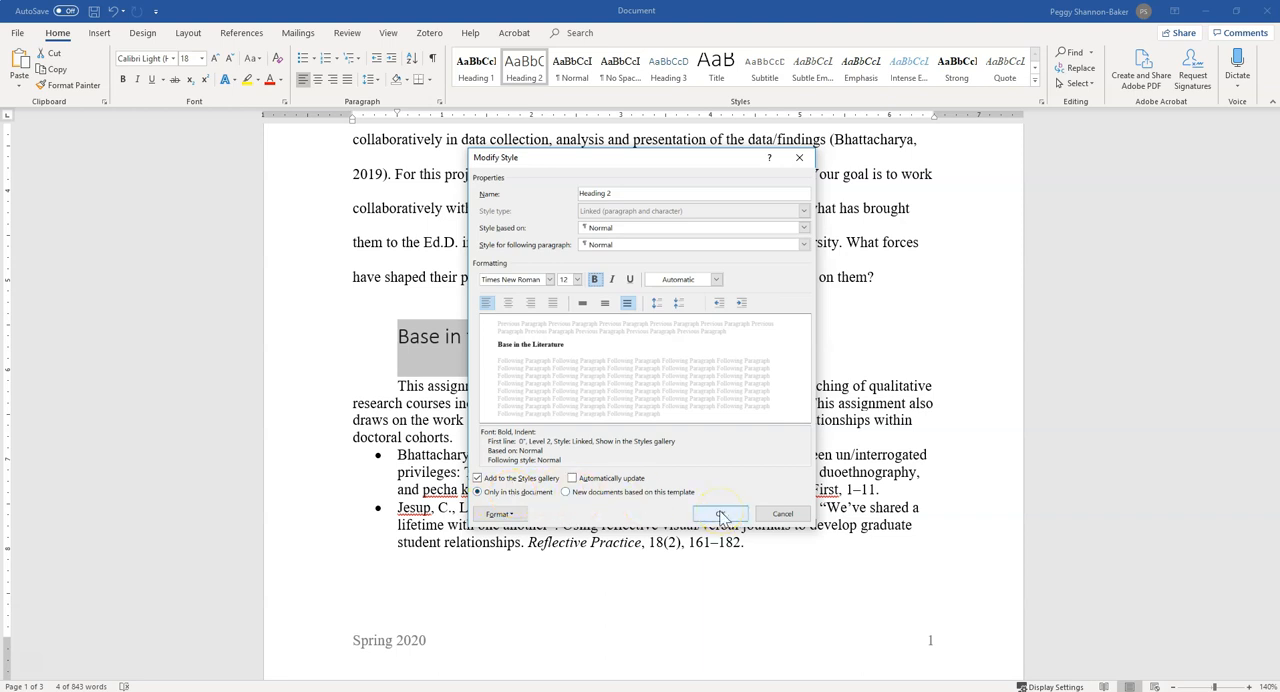
click(720, 515)
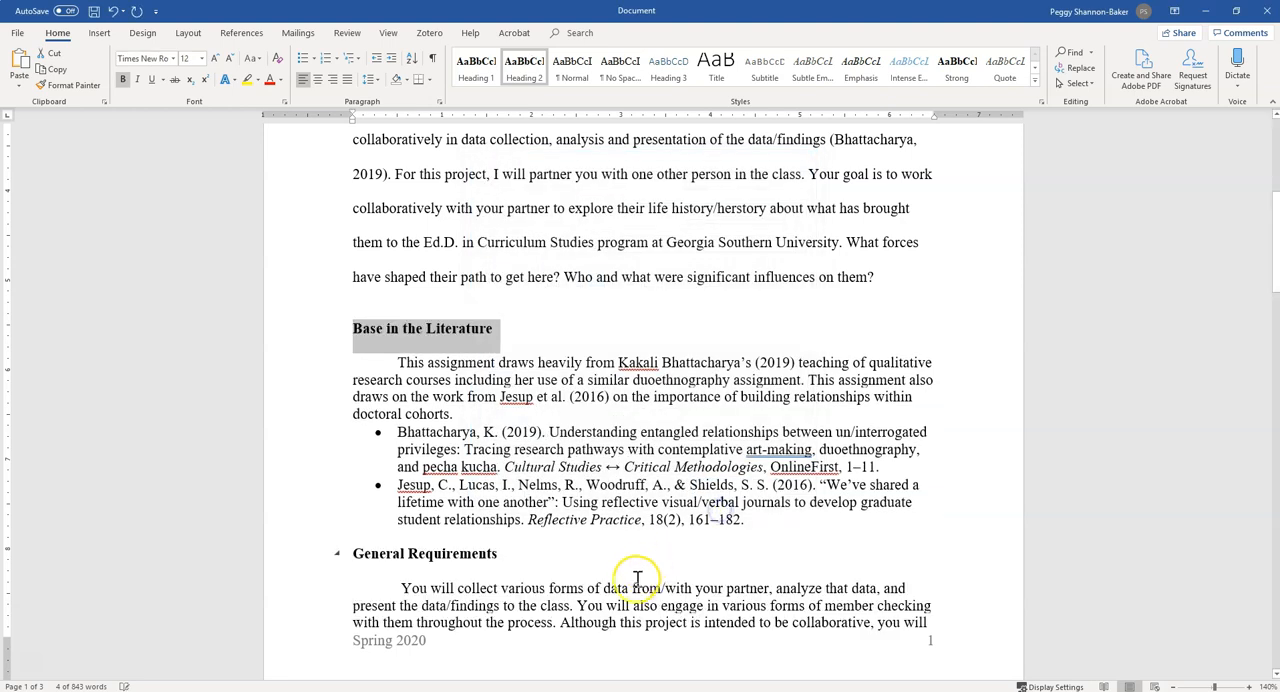
Apply the Normal style to the body paragraph under the "Base in the Literature" heading
click(468, 388)
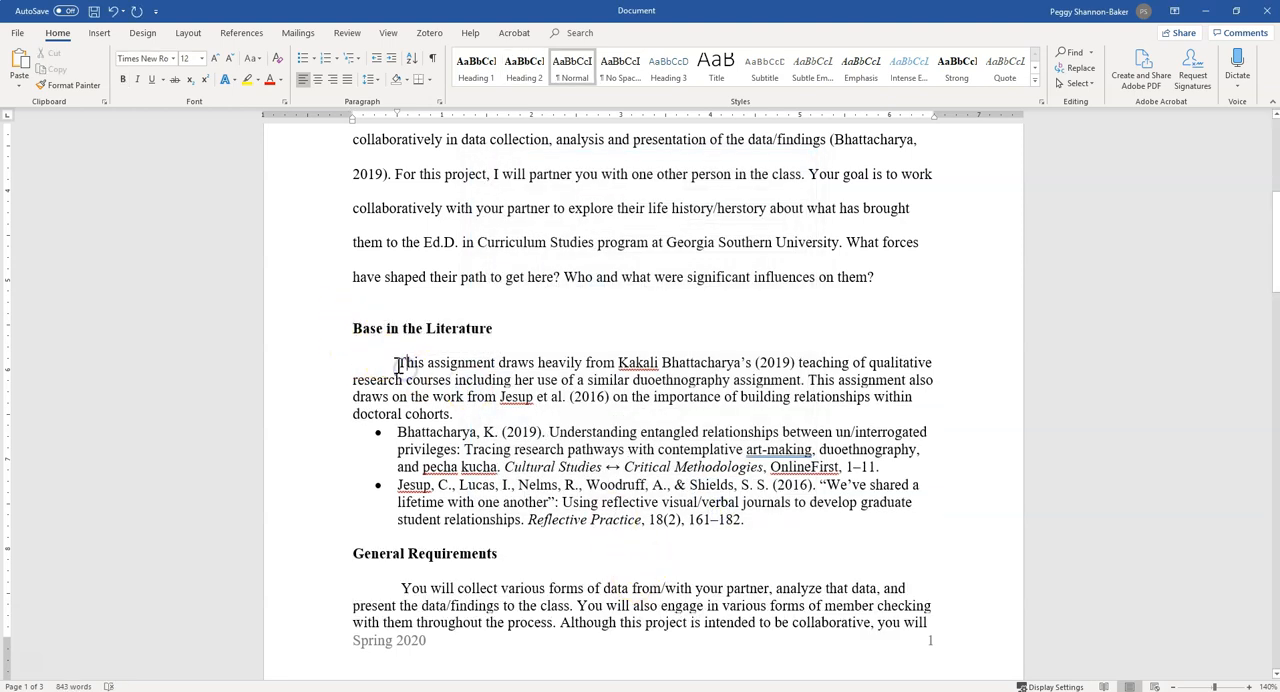
drag(397, 365, 484, 410)
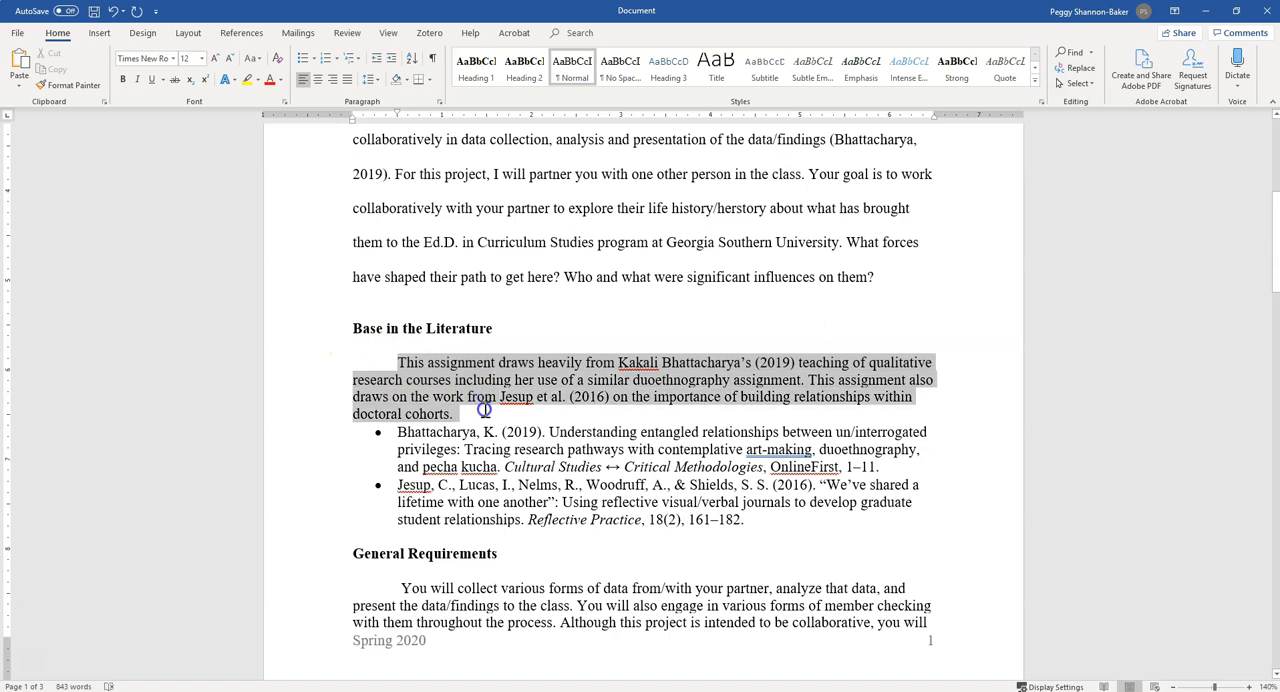
right_click(583, 68)
click(583, 68)
click(584, 484)
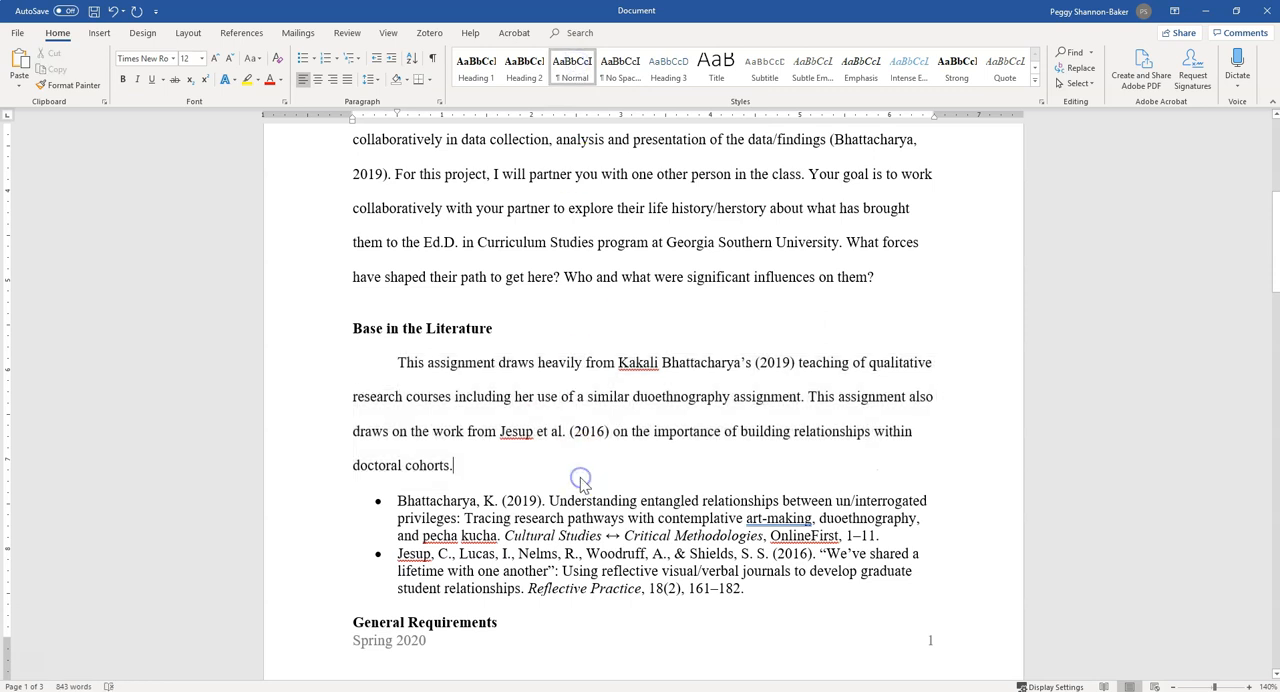
Apply the Heading 3 style to the bold phrase "Two or more interviews with your partner" in the first project bullet
scroll(581, 479, down, 1)
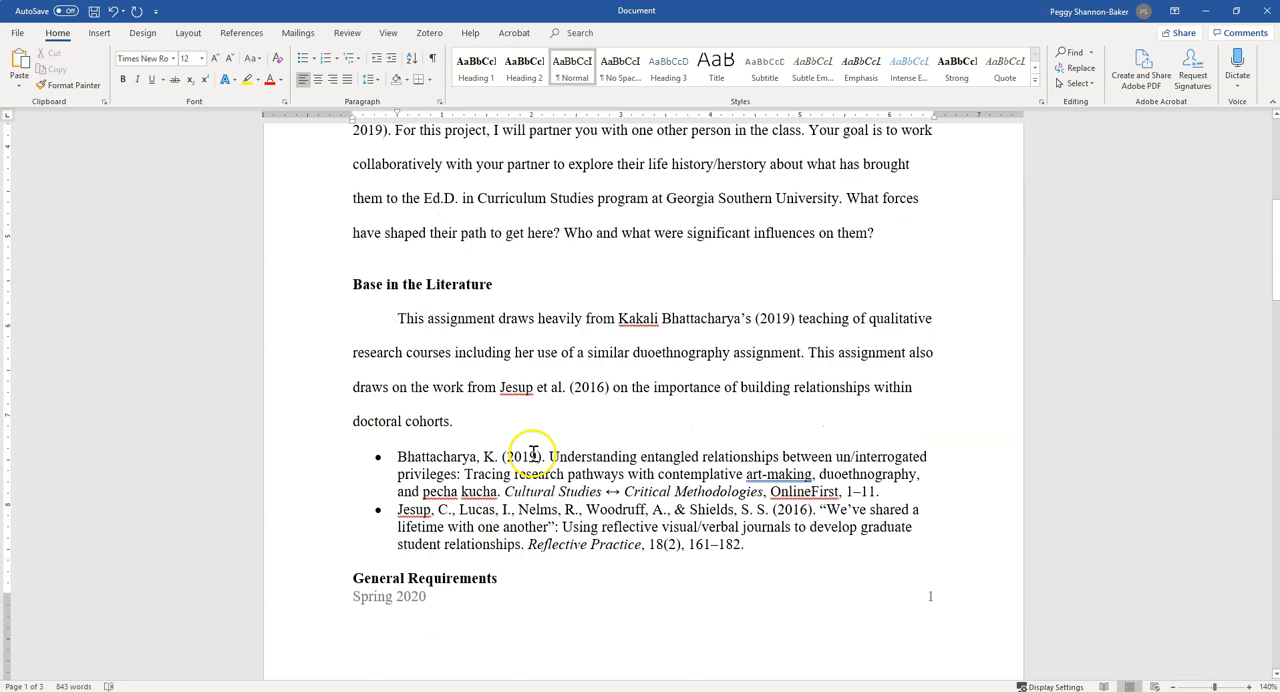
scroll(415, 390, down, 10)
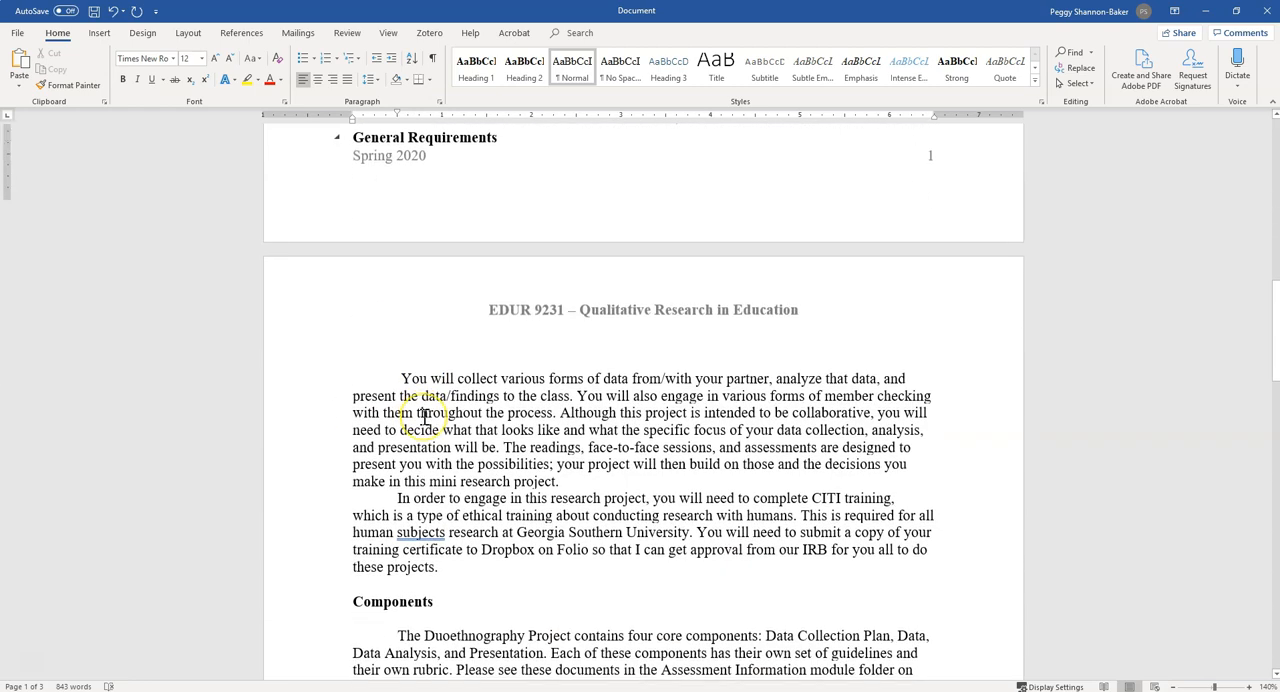
scroll(423, 415, down, 7)
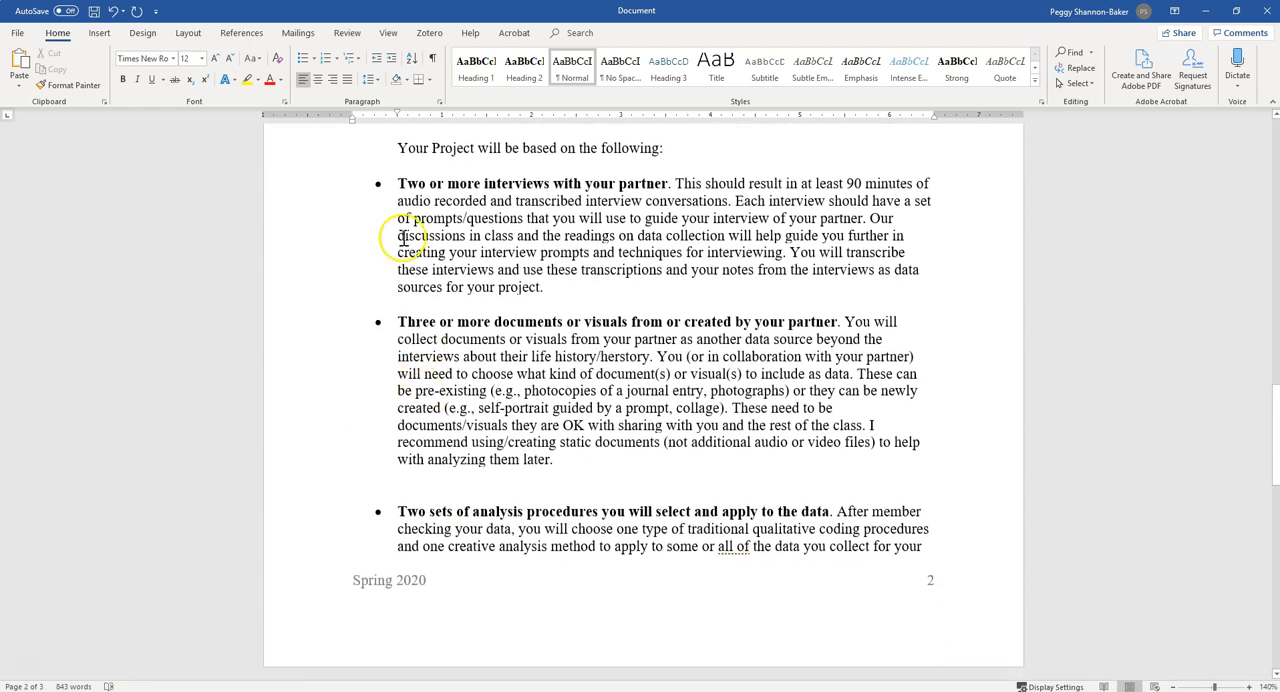
drag(398, 183, 670, 185)
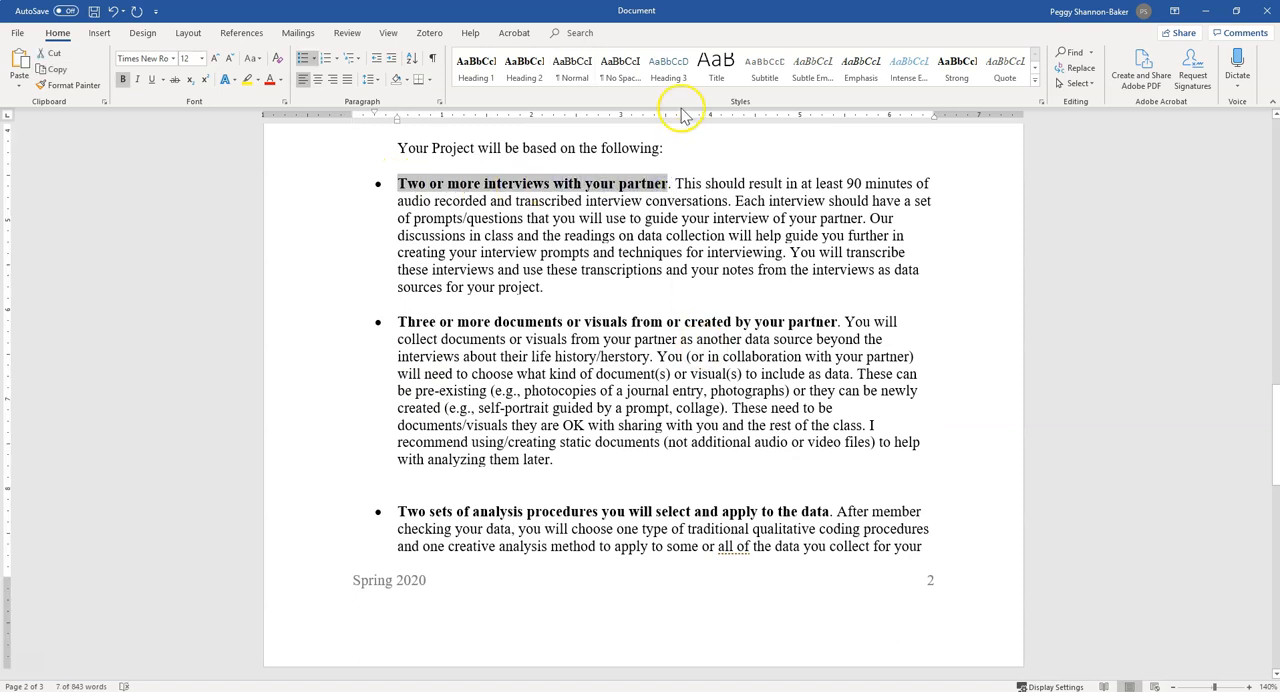
click(668, 68)
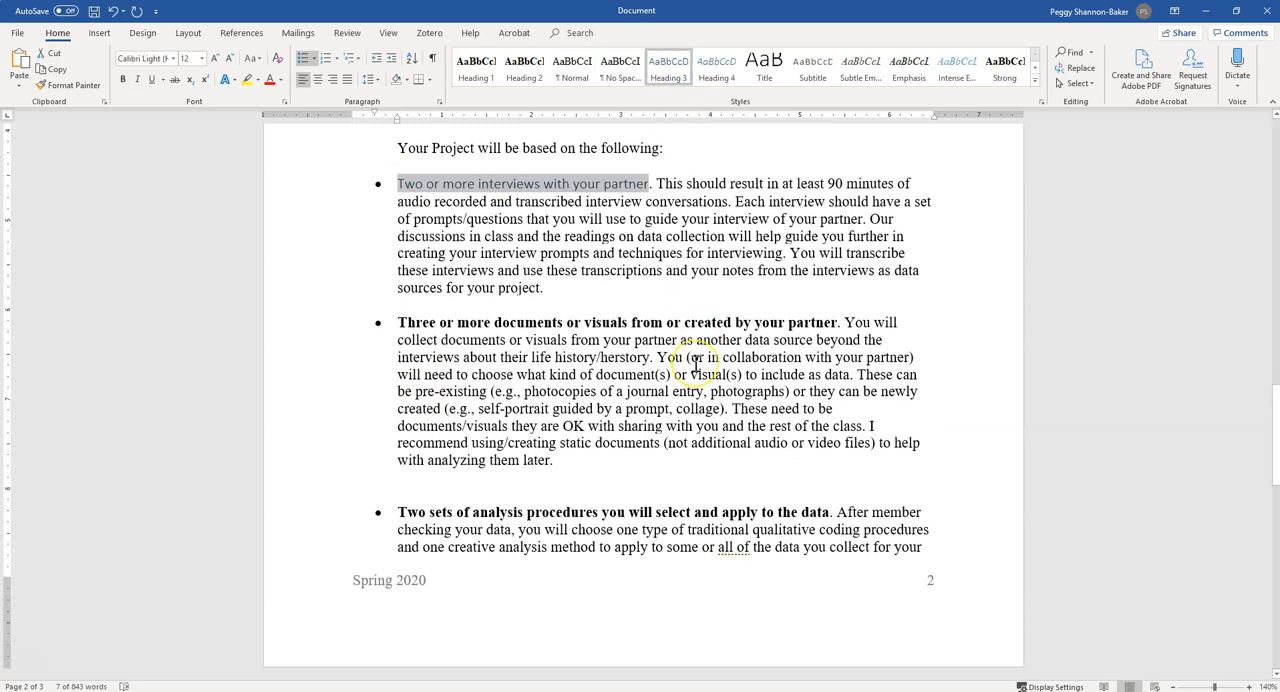
click(546, 291)
drag(396, 183, 650, 184)
click(670, 66)
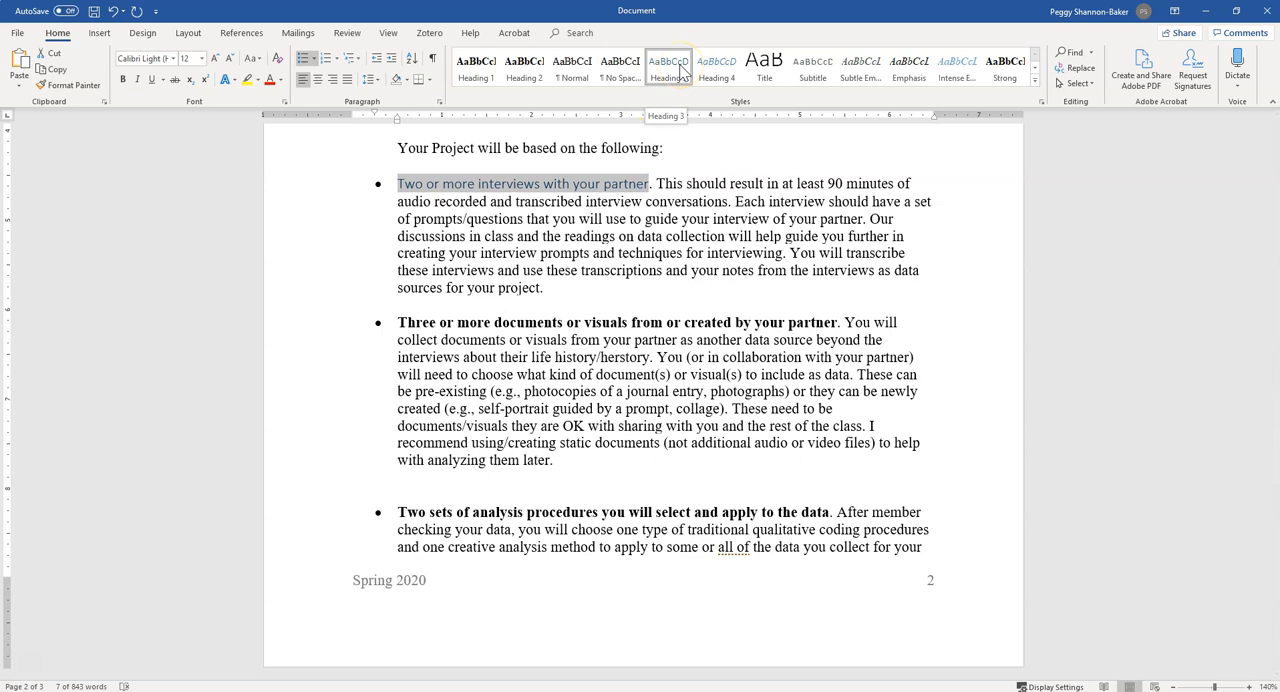
Modify the Heading 3 style to be based on Normal, with Times New Roman font and Automatic font color
right_click(681, 70)
click(712, 90)
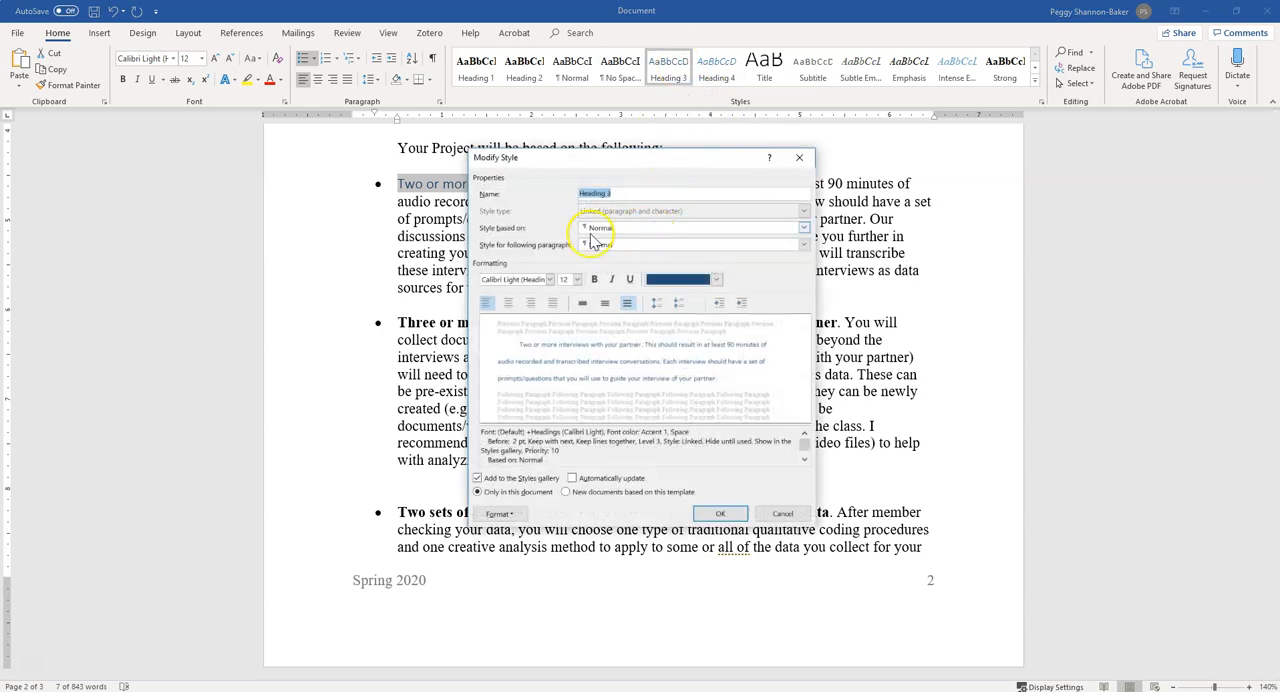
click(591, 229)
click(603, 271)
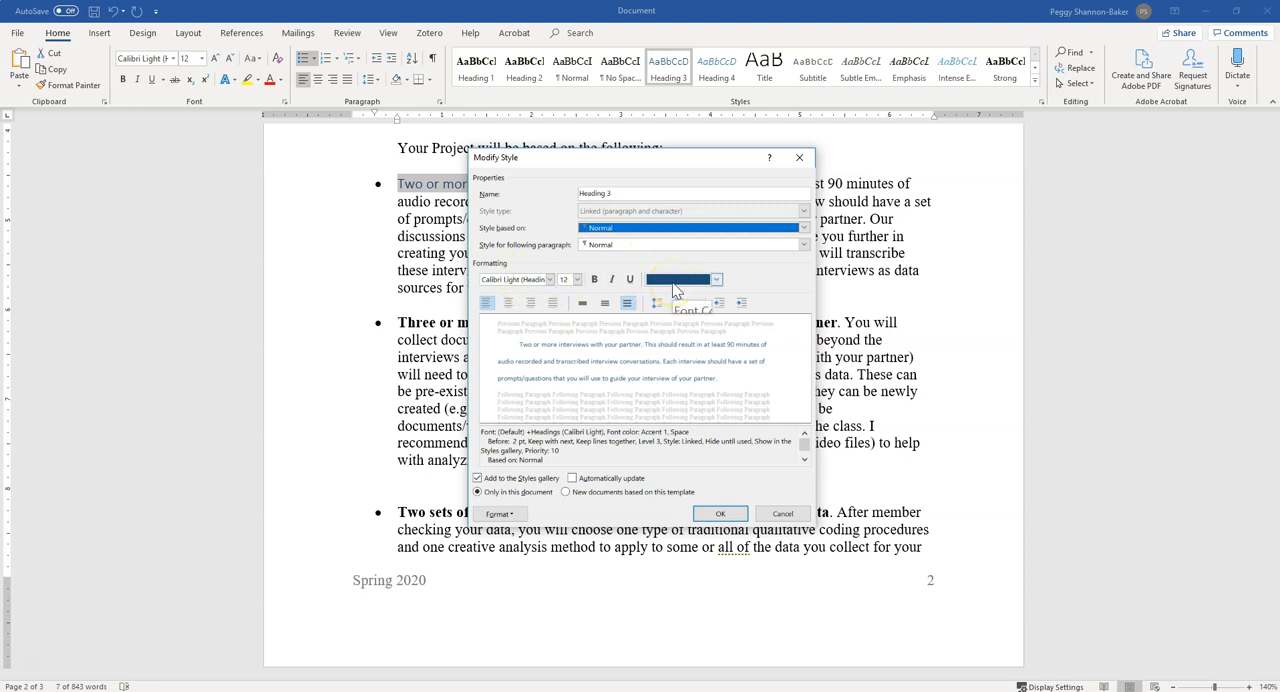
click(525, 279)
click(549, 279)
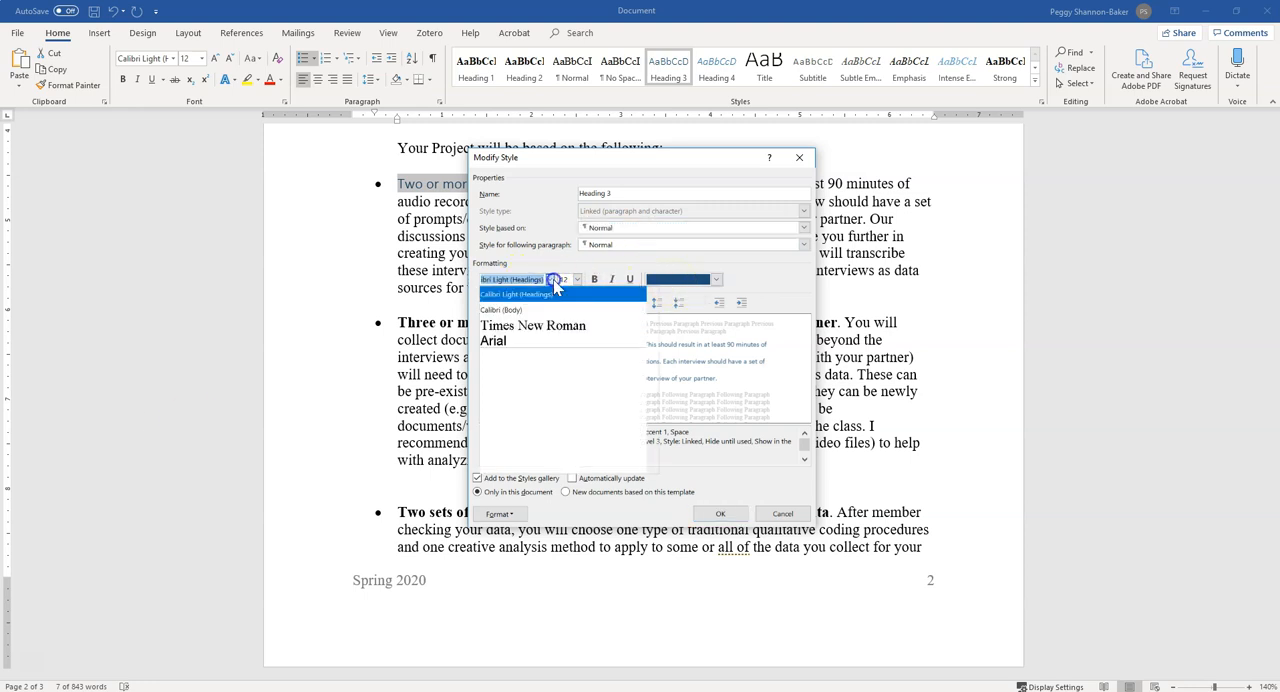
click(549, 331)
click(683, 280)
click(684, 295)
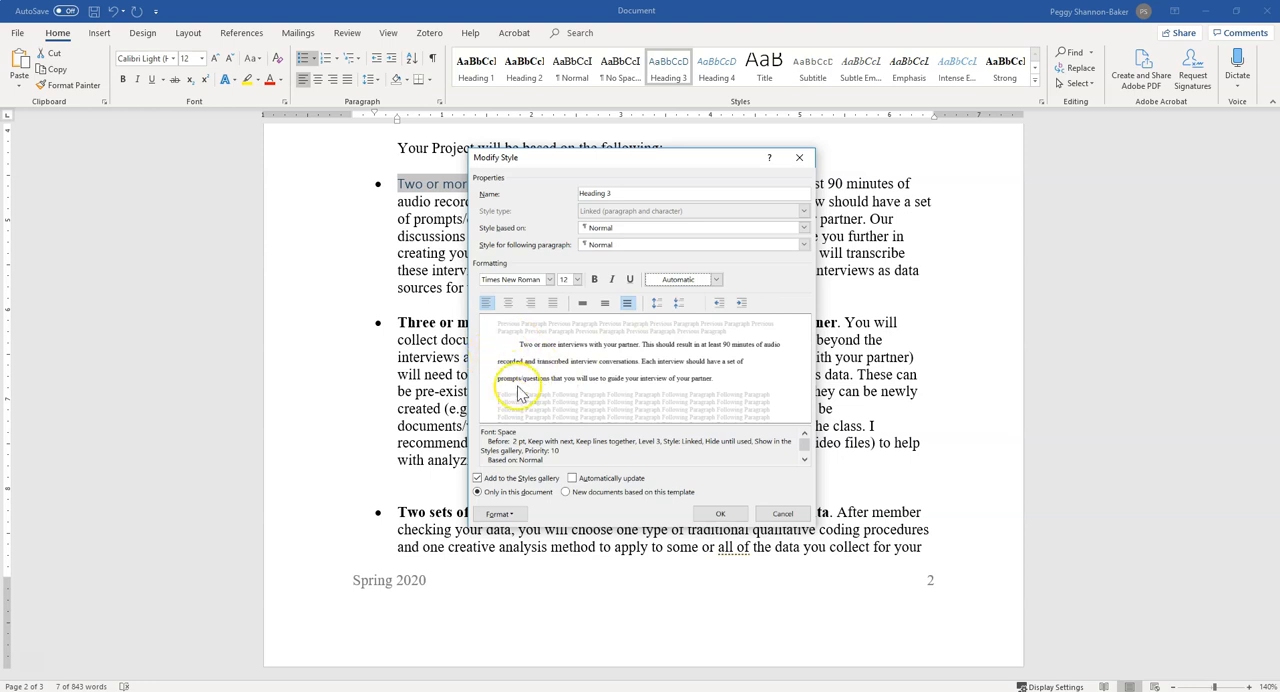
Set Heading 3's special indentation to none and its spacing before to 0 pt in the paragraph settings
click(499, 514)
click(515, 549)
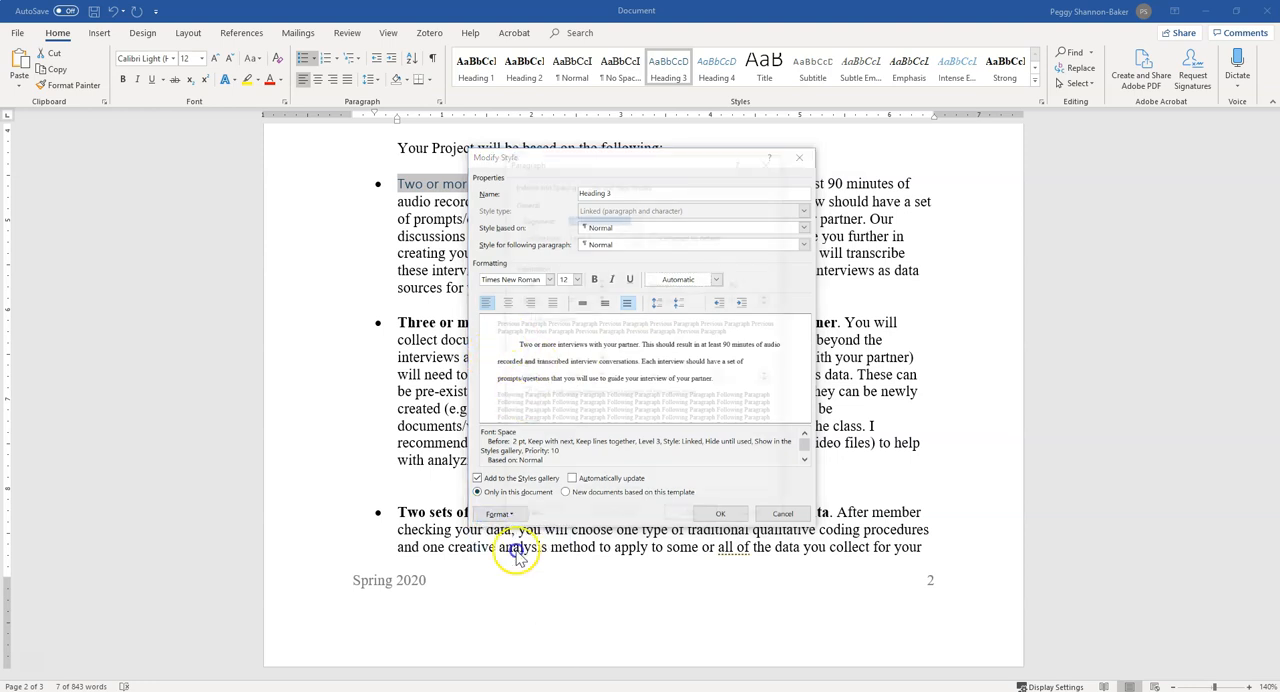
click(690, 295)
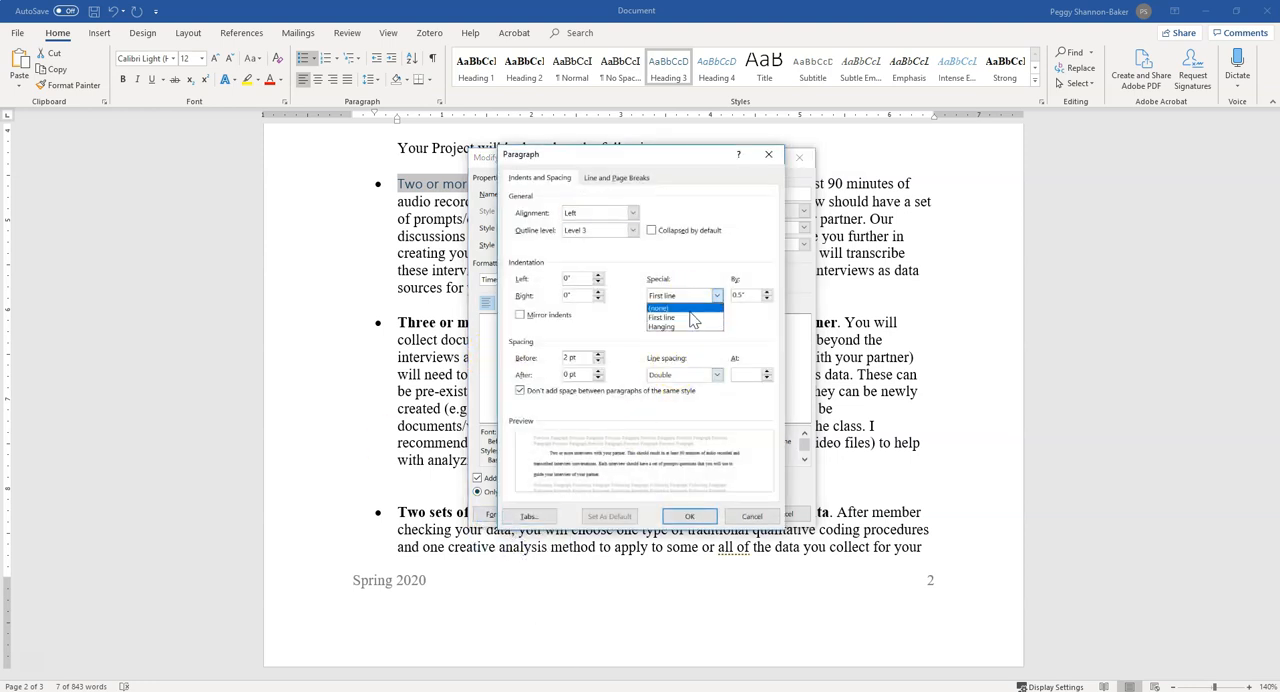
click(668, 308)
click(597, 361)
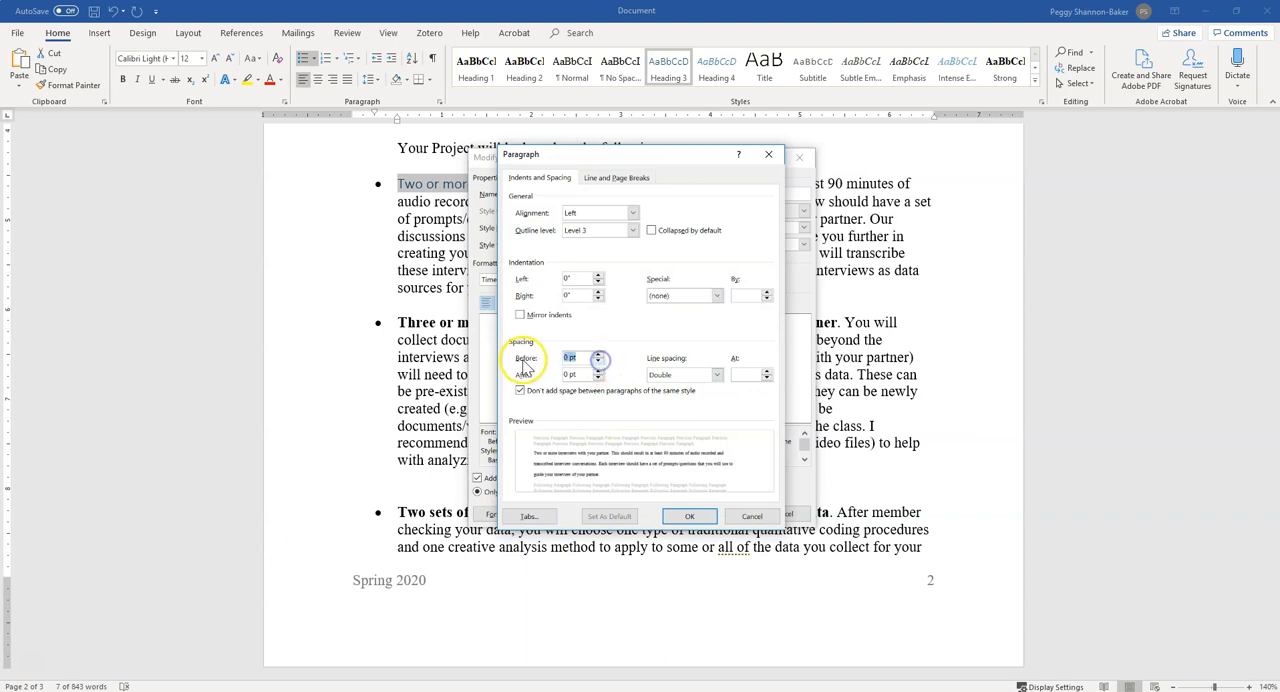
click(704, 516)
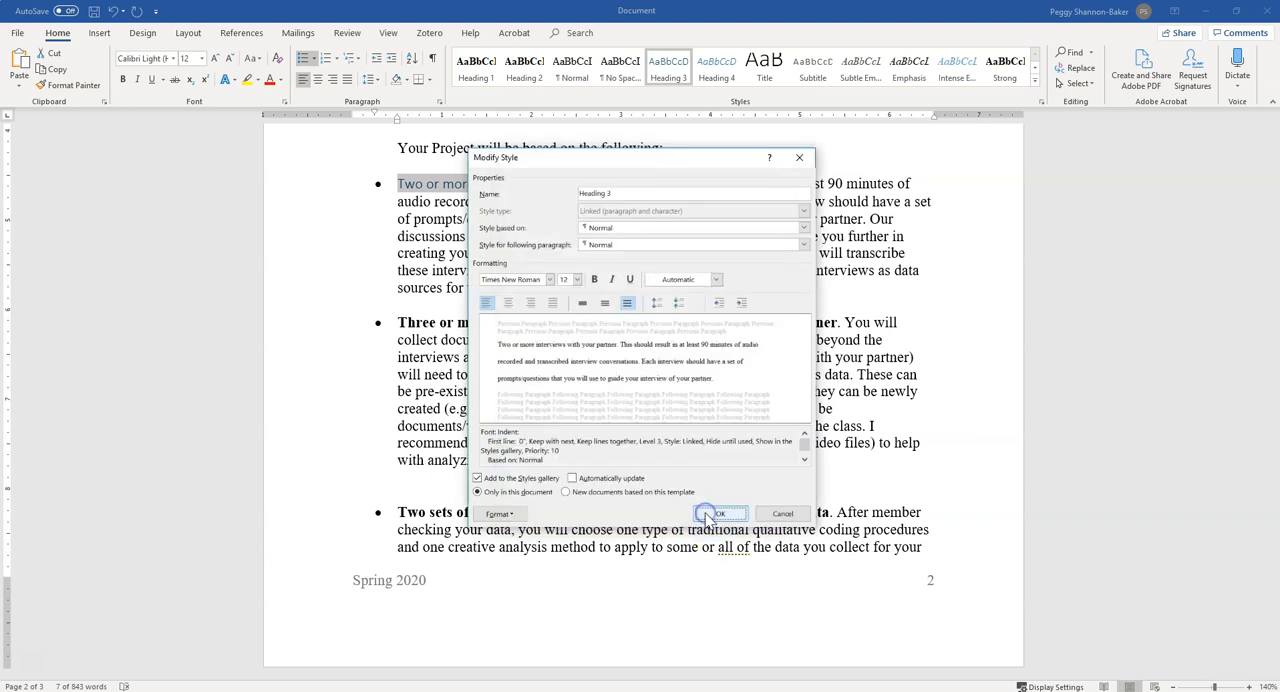
Make the Heading 3 style bold and italic, and accept the style changes
click(594, 279)
click(612, 280)
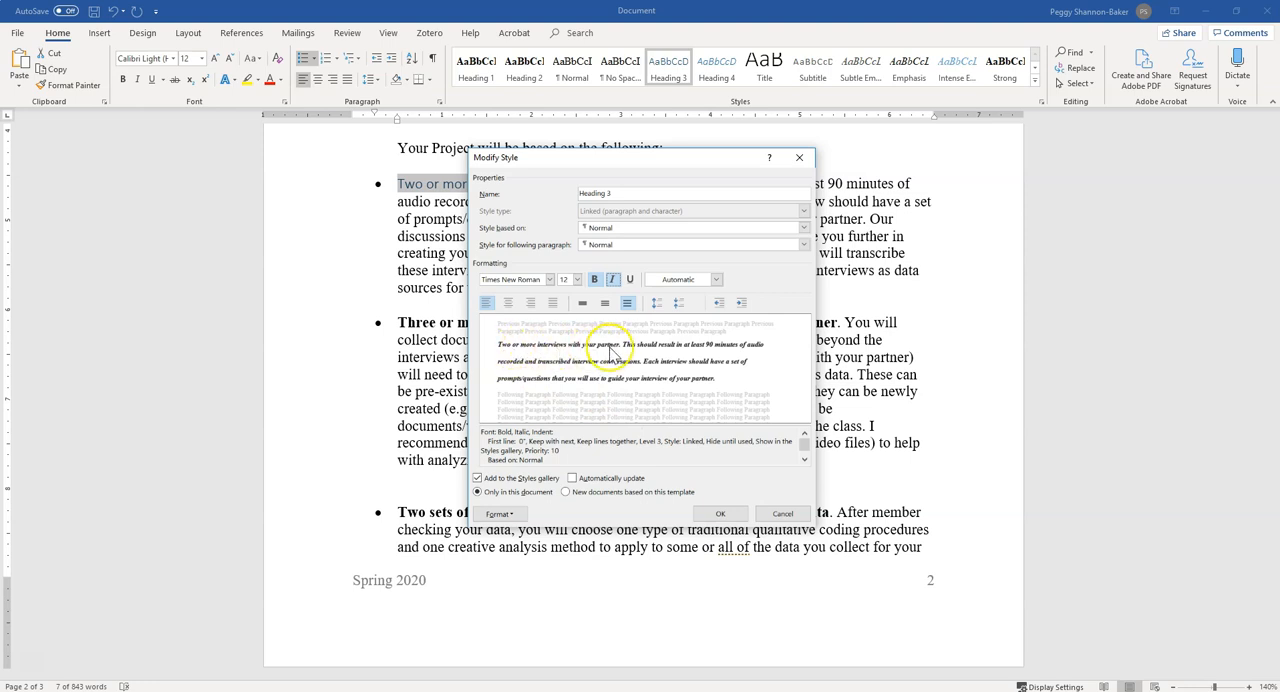
click(719, 514)
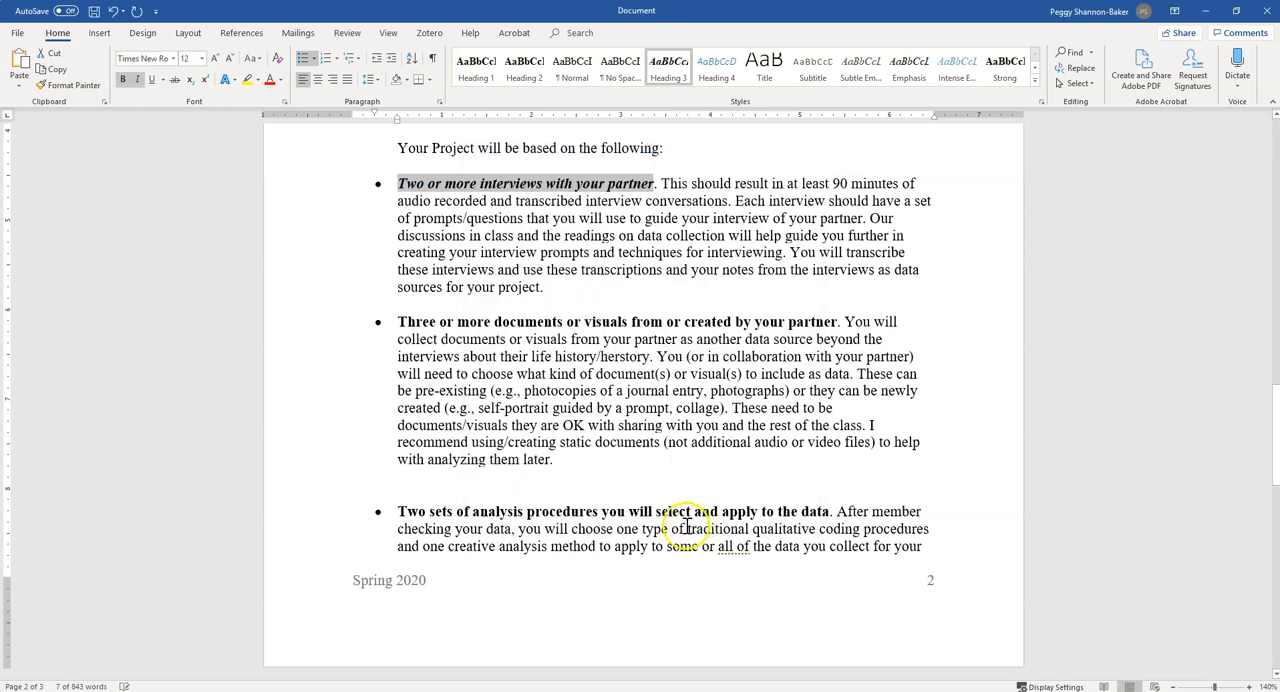
Change the first bullet's heading to title case so it reads "Two or More Interviews with Your Partner"
click(468, 190)
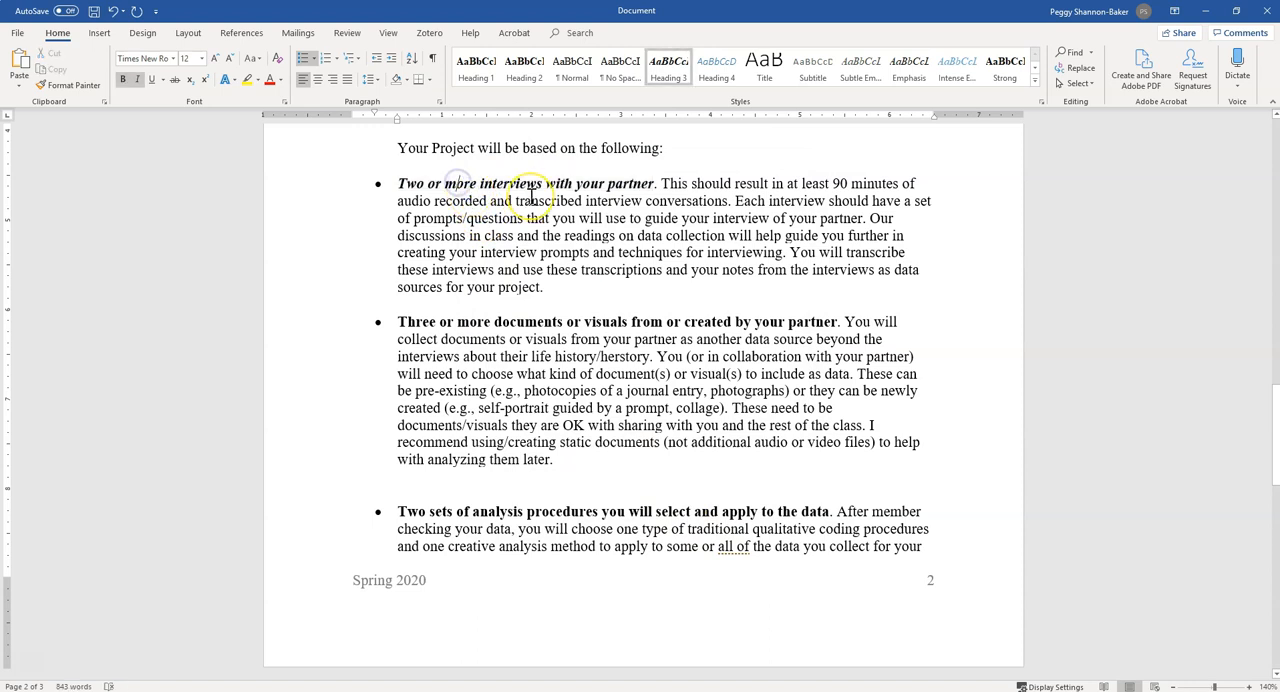
key(BackSpace)
text(M<)
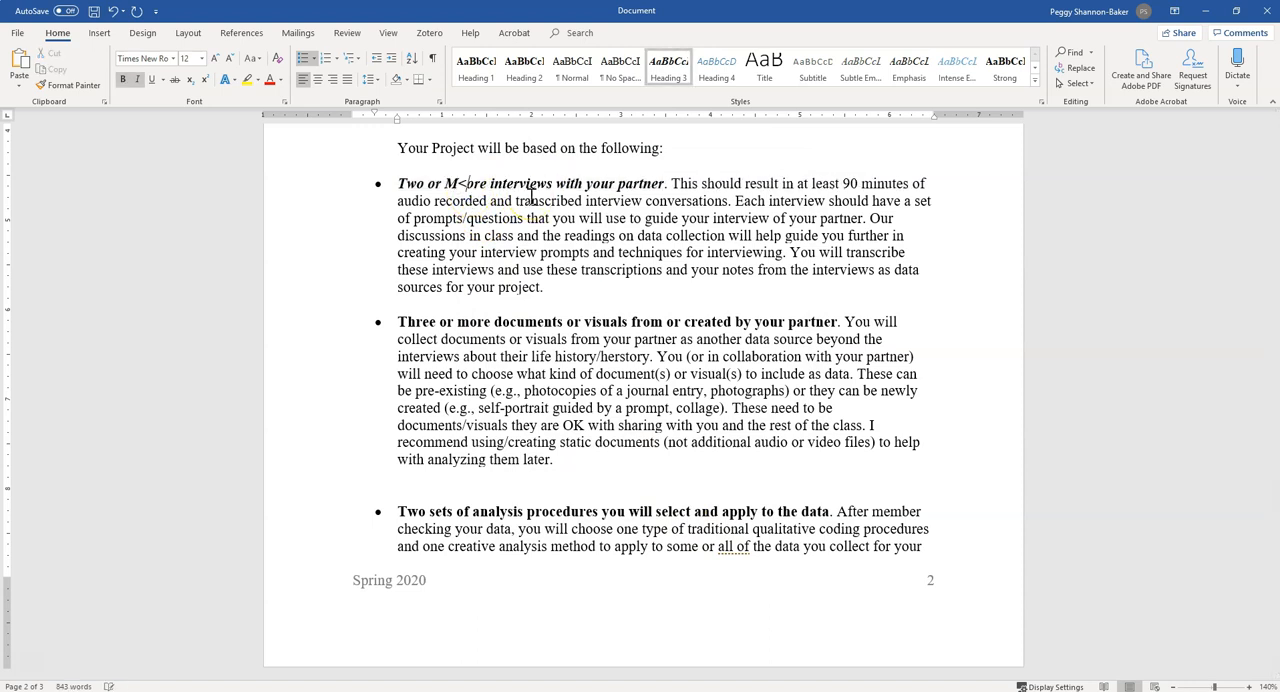
key(Delete)
key(Delete)
text(I)
key(ctrl+Right)
key(ctrl+Right)
key(Delete)
key(Delete)
key(Right)
key(Left)
text(Yo)
key(ctrl+Right)
key(Delete)
text(P)
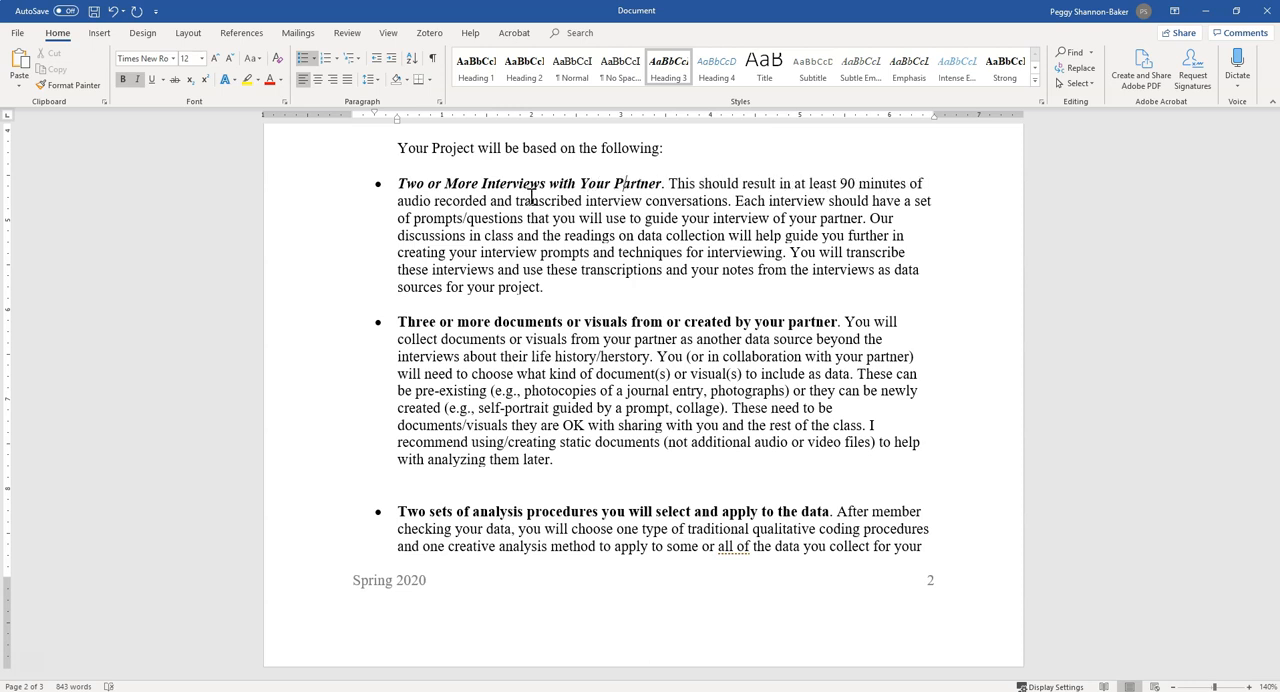
Apply Heading 3 to the bold lead-in phrases of the "Three or more documents" and "Two sets of analysis procedures" bullets
drag(398, 321, 815, 323)
click(666, 68)
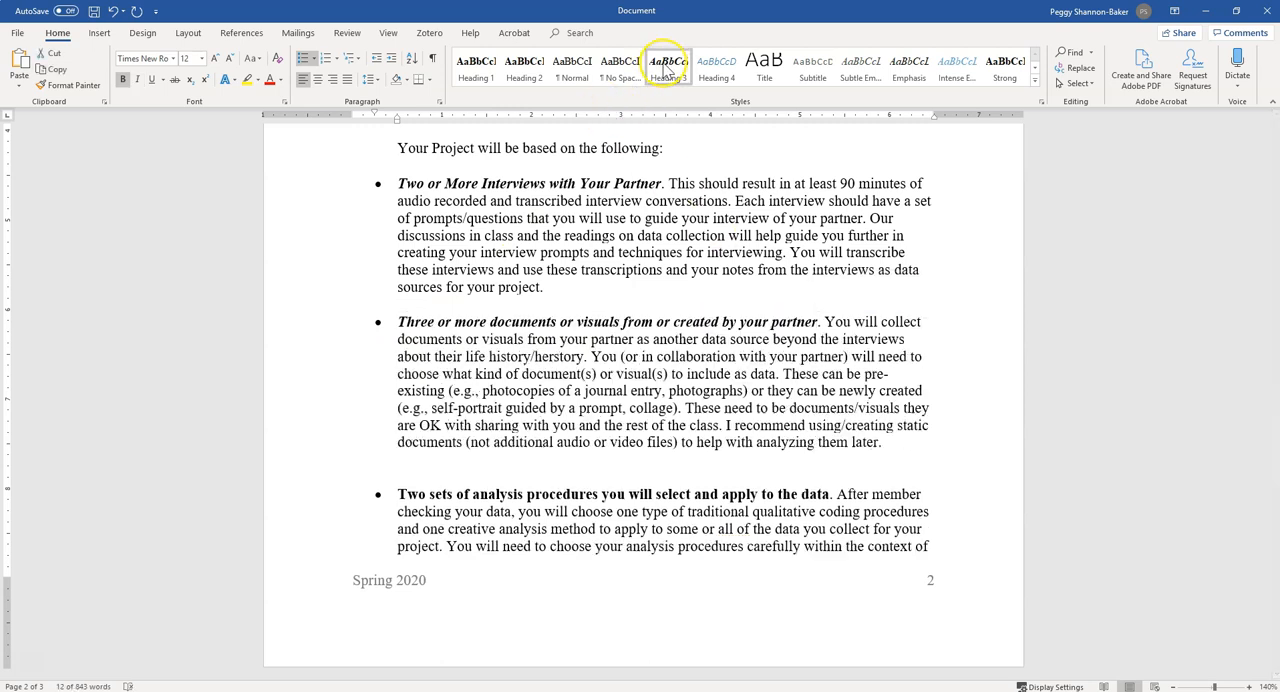
click(455, 322)
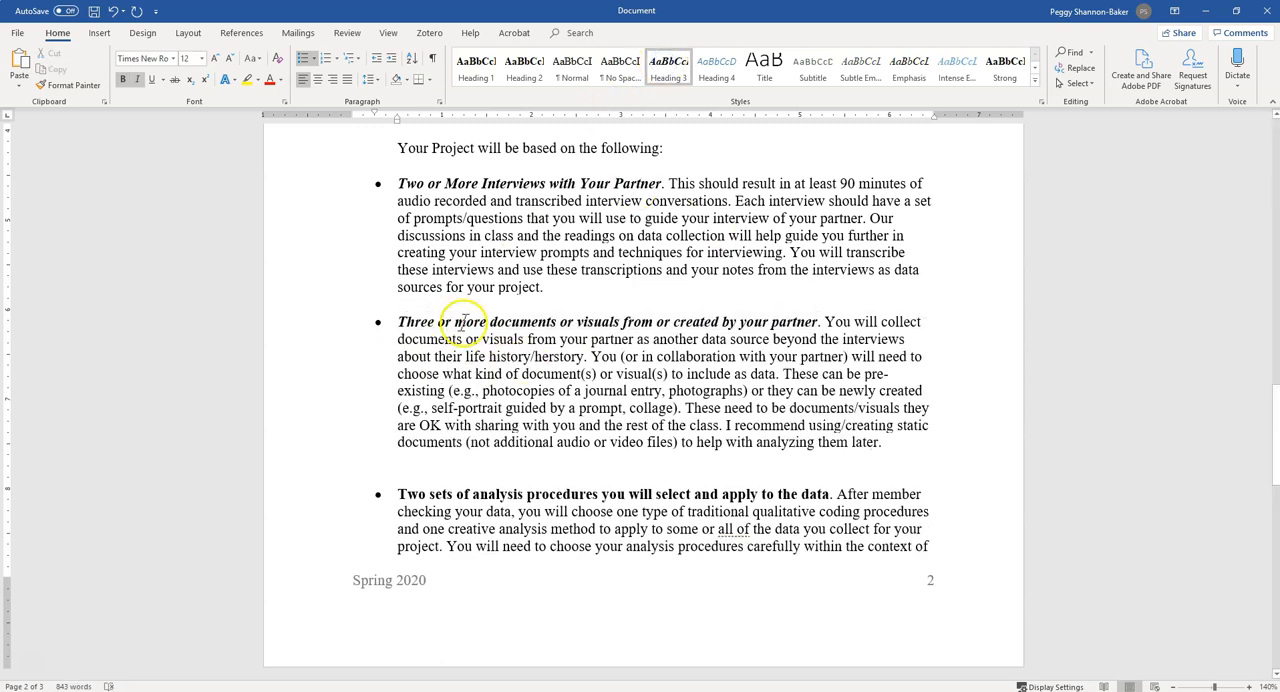
drag(398, 494, 824, 492)
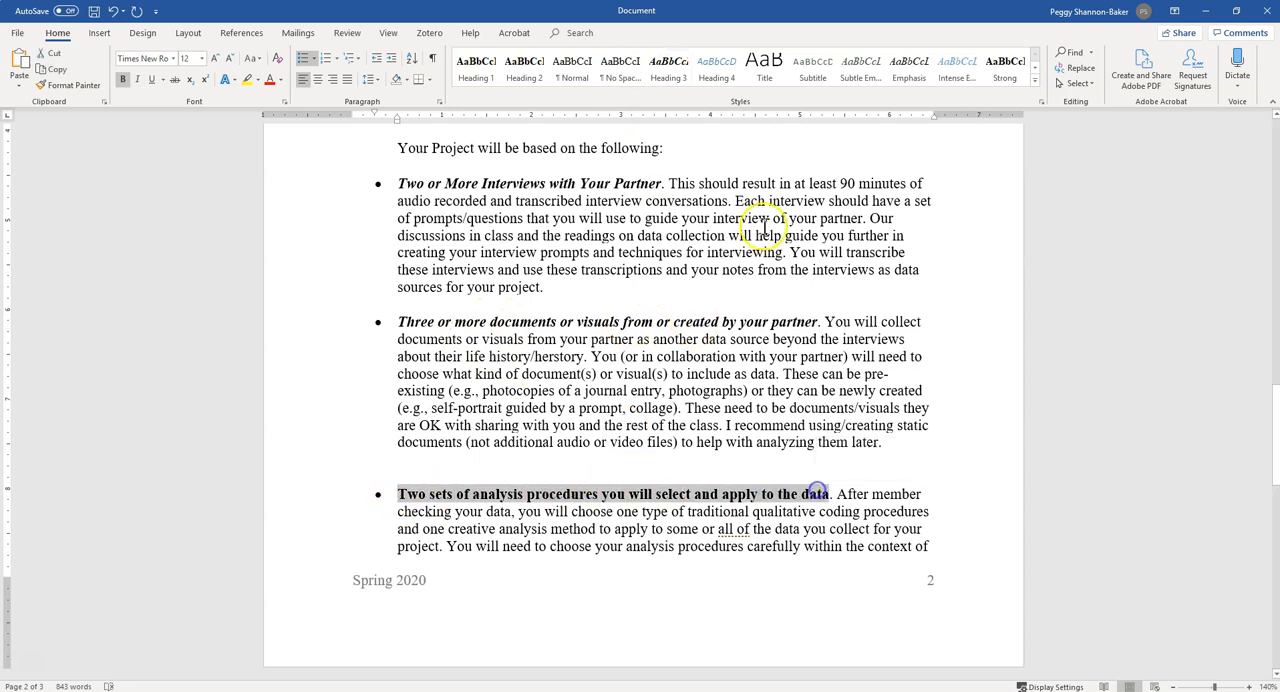
click(686, 78)
Apply the Heading 4 style to the bullet paragraph beginning "Three or more documents or visuals"
click(686, 374)
scroll(666, 480, up, 5)
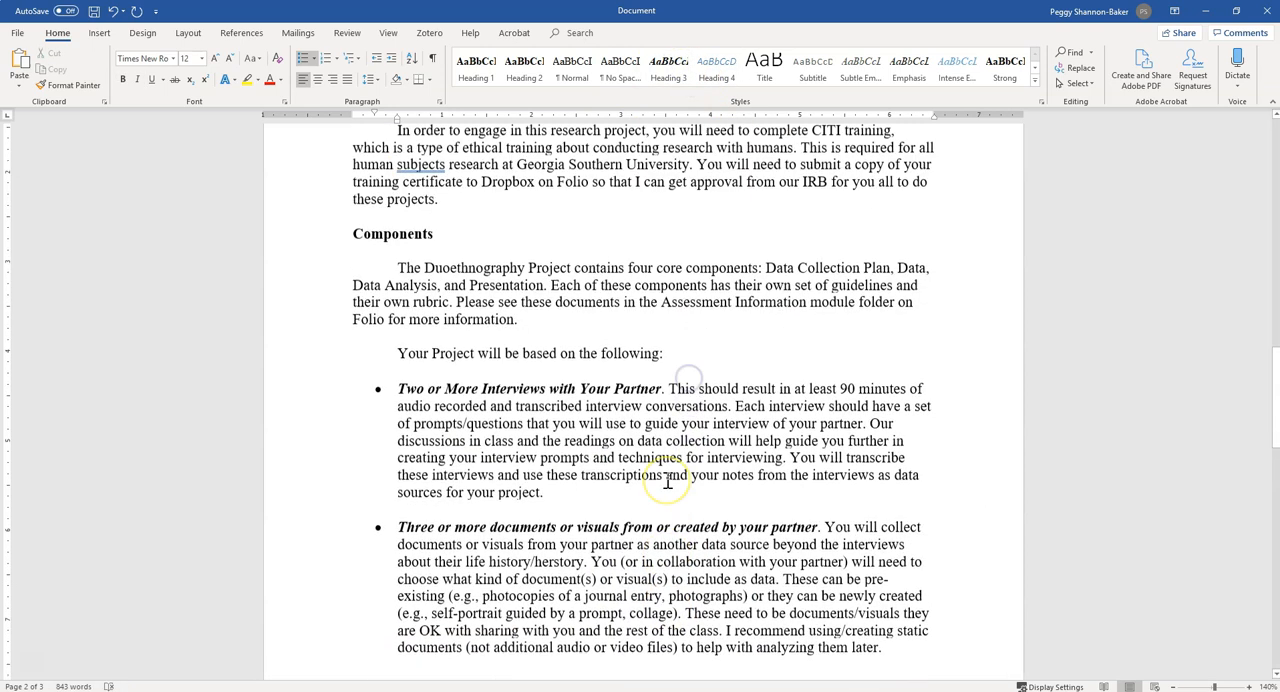
scroll(668, 481, up, 15)
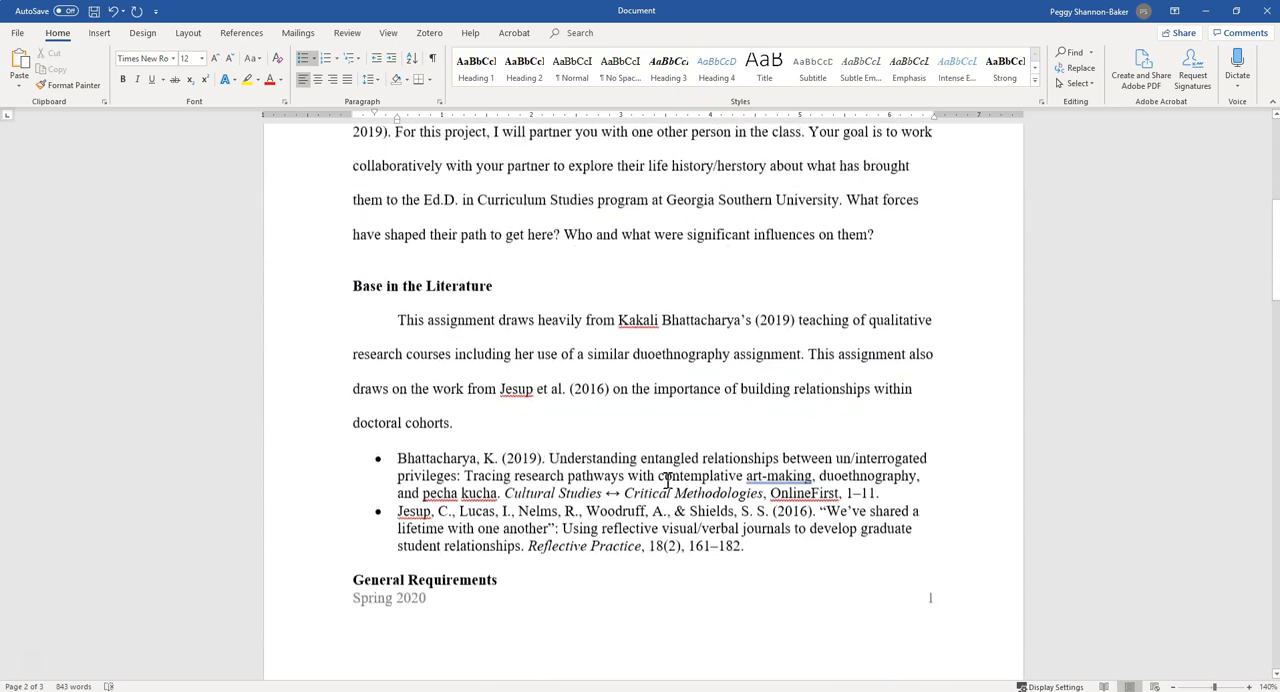
scroll(668, 481, up, 3)
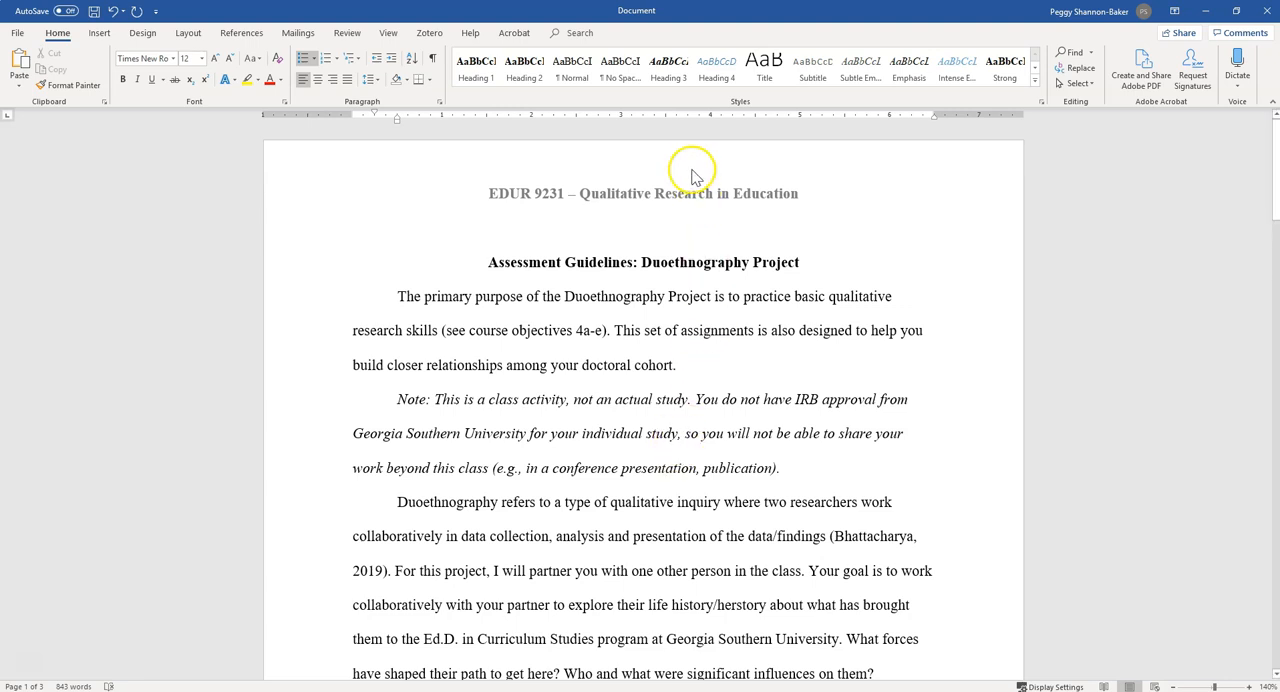
click(703, 80)
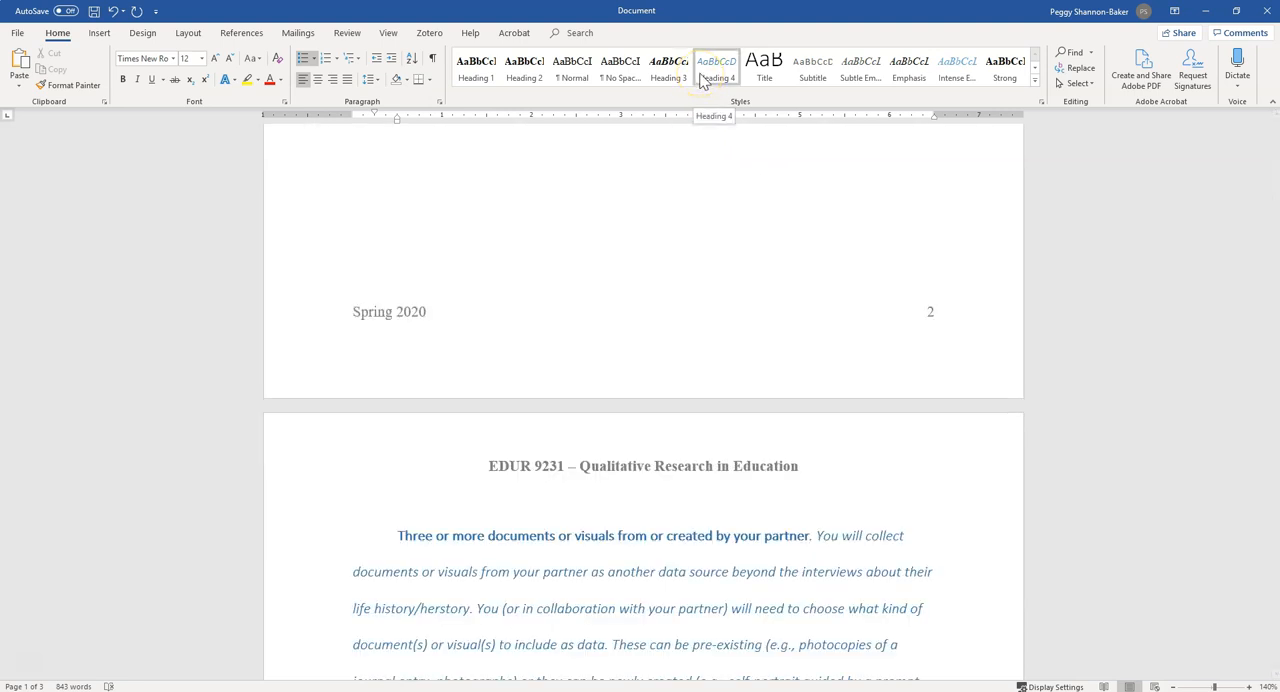